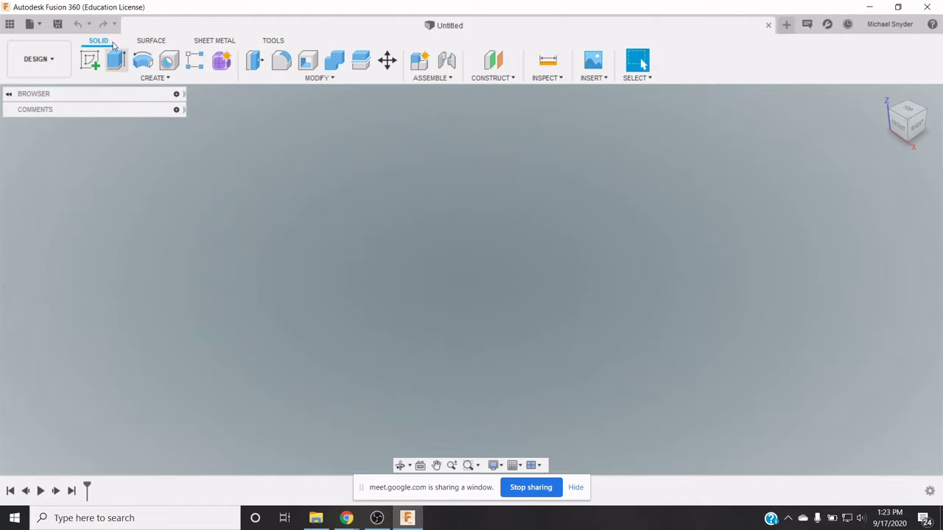
Start a sketch on the horizontal origin plane and draw a 64 mm horizontal line from the origin along the red axis.
left_click(88, 62)
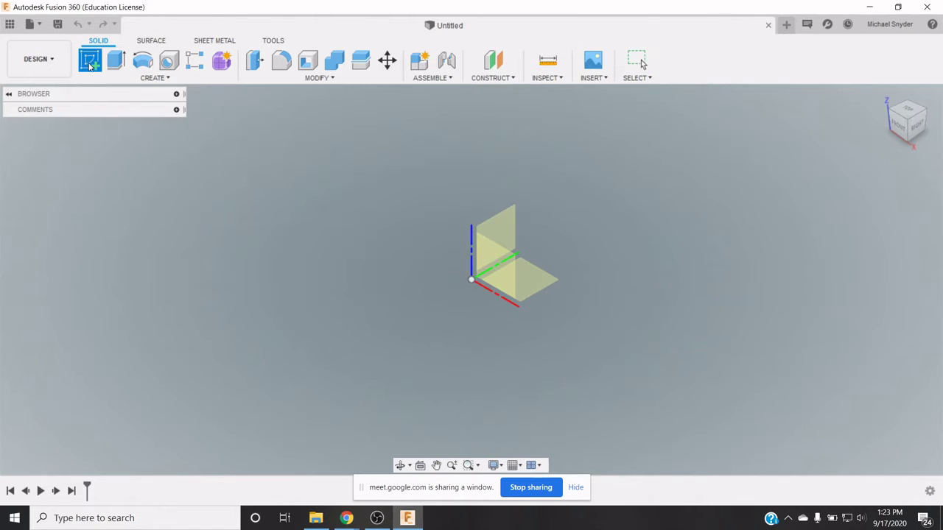
left_click(535, 280)
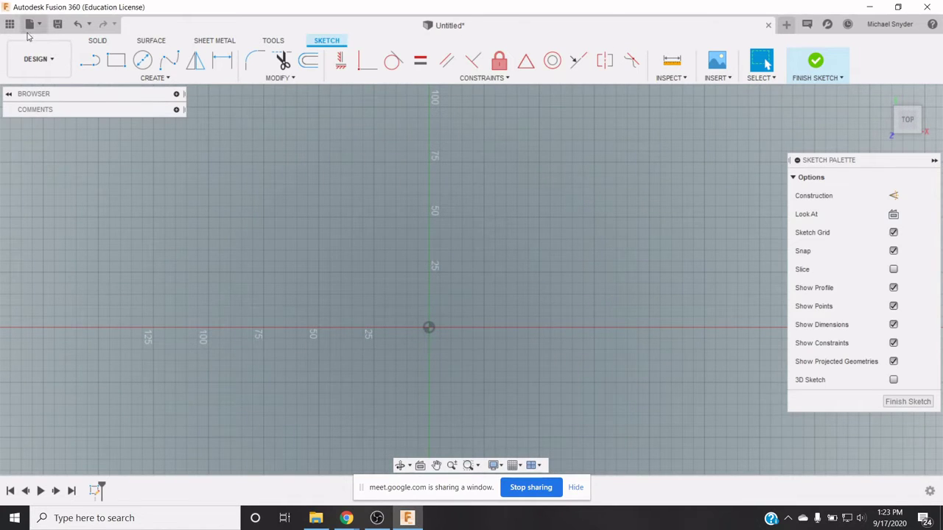
left_click(89, 65)
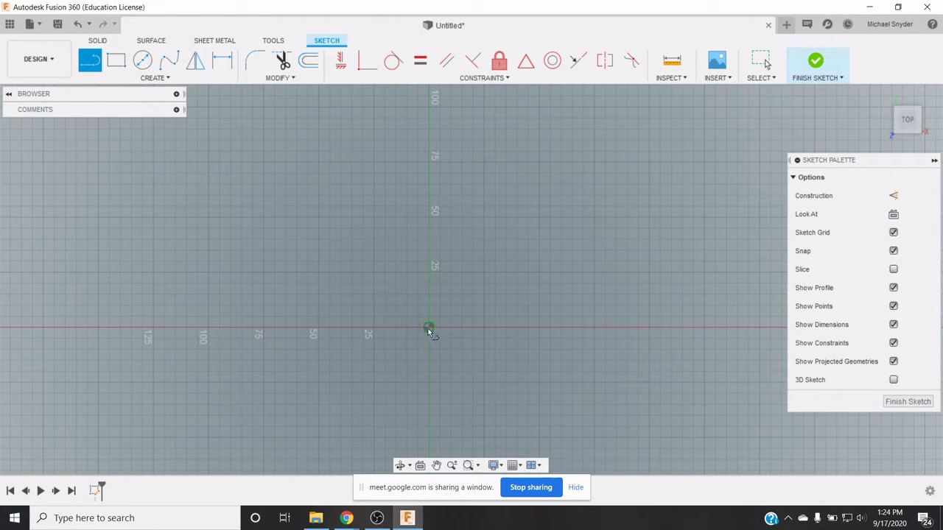
left_click(428, 329)
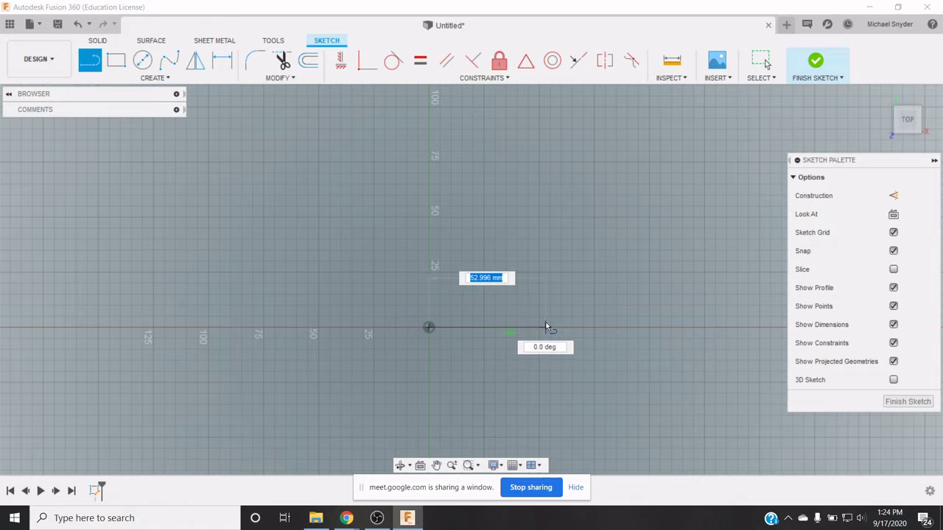
type("64")
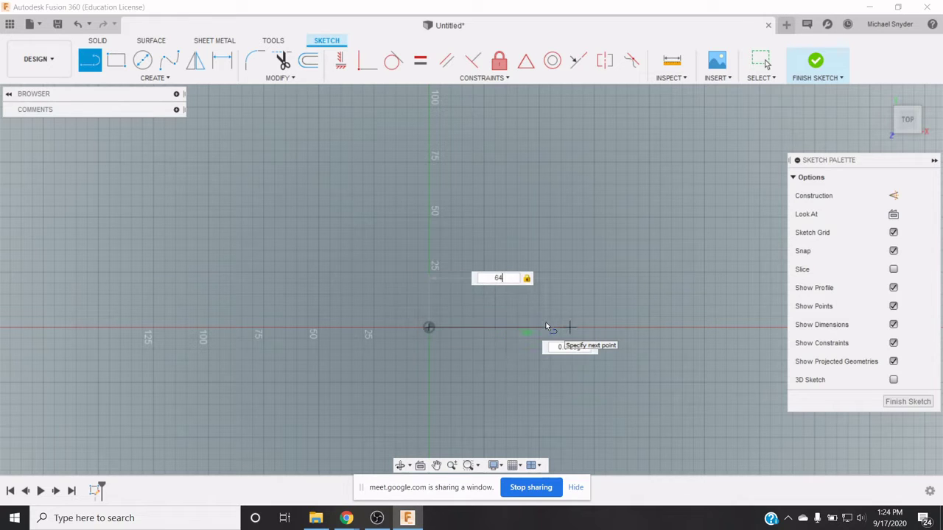
key("Return")
key("Escape")
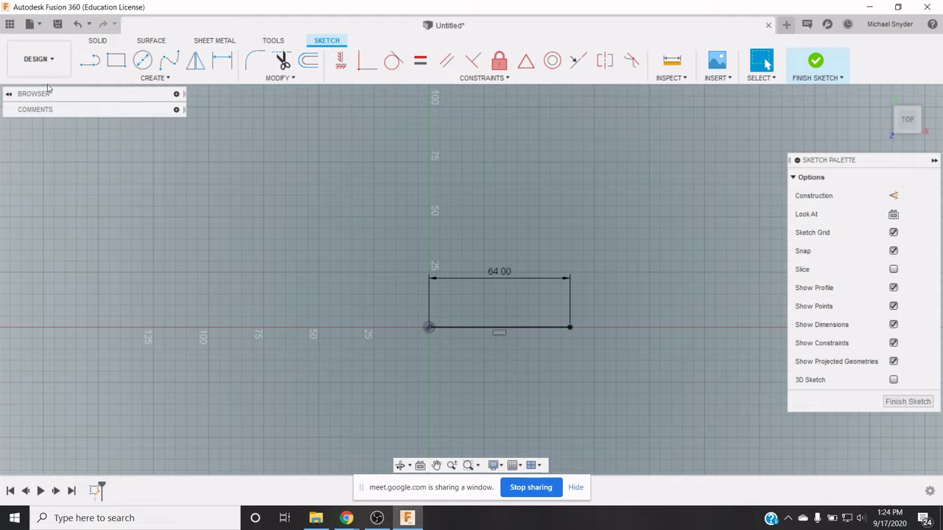
Draw a 64 mm line rising at 45 degrees from the free end of the horizontal line.
left_click(90, 60)
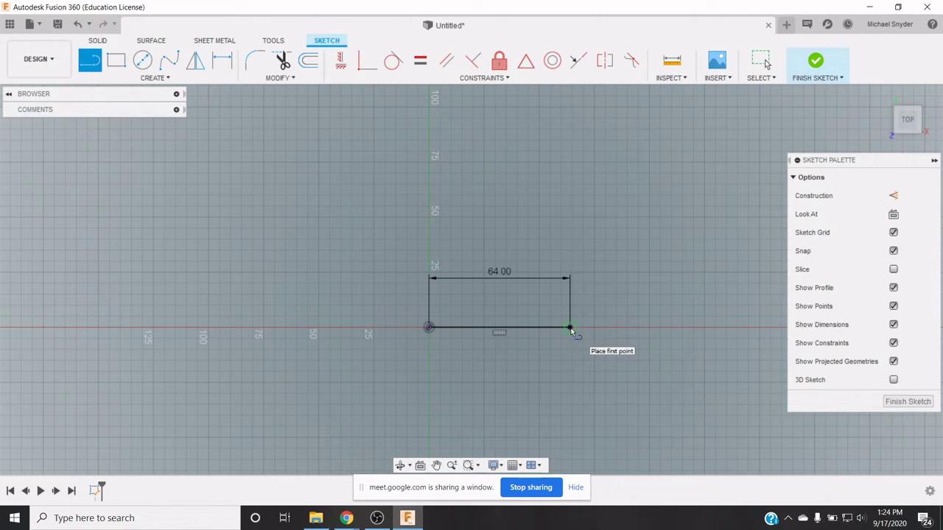
left_click(570, 328)
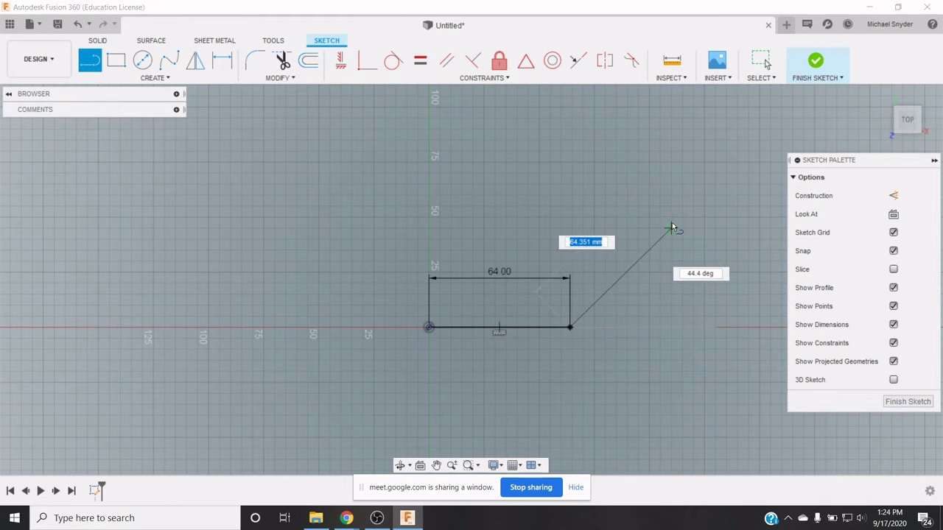
type("64")
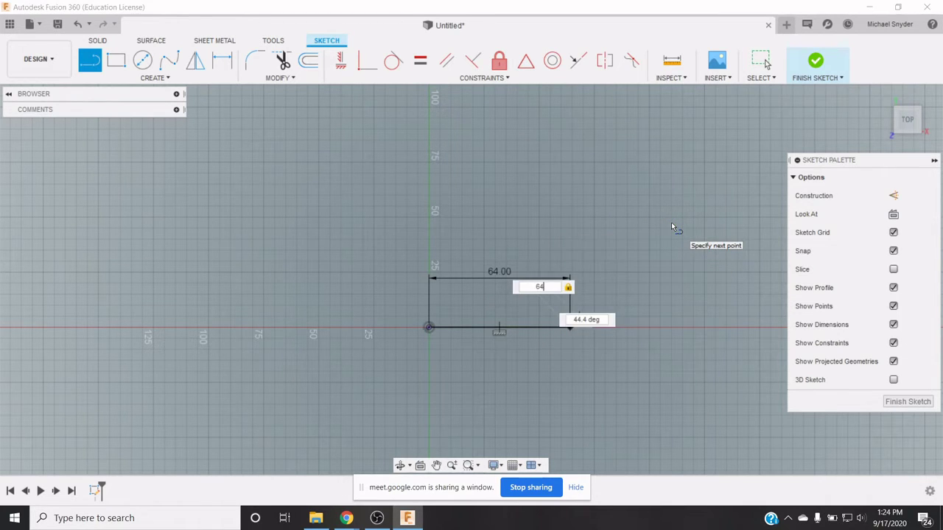
key("Tab")
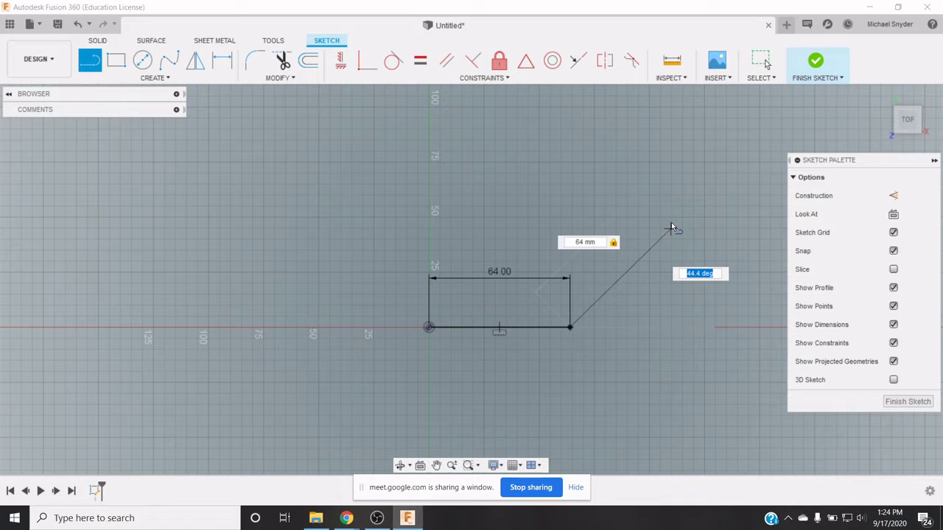
type("45")
key("Tab")
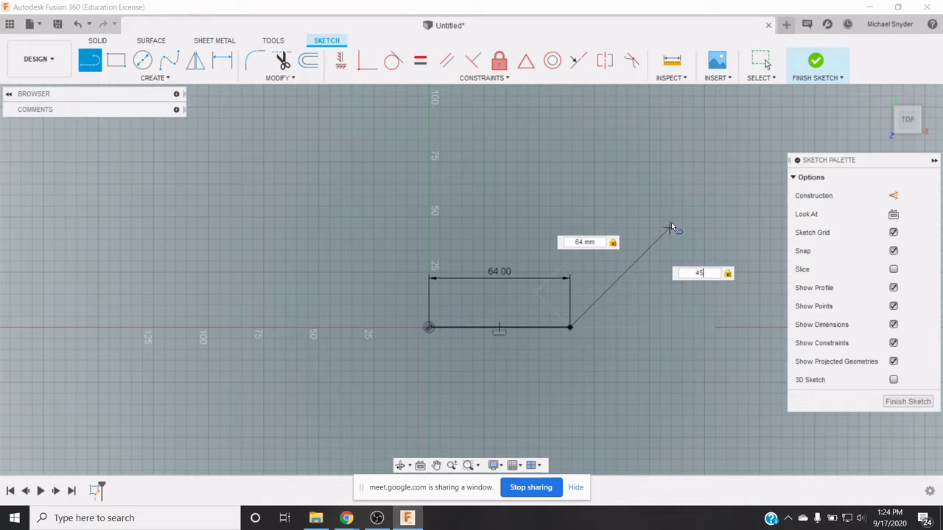
key("Return")
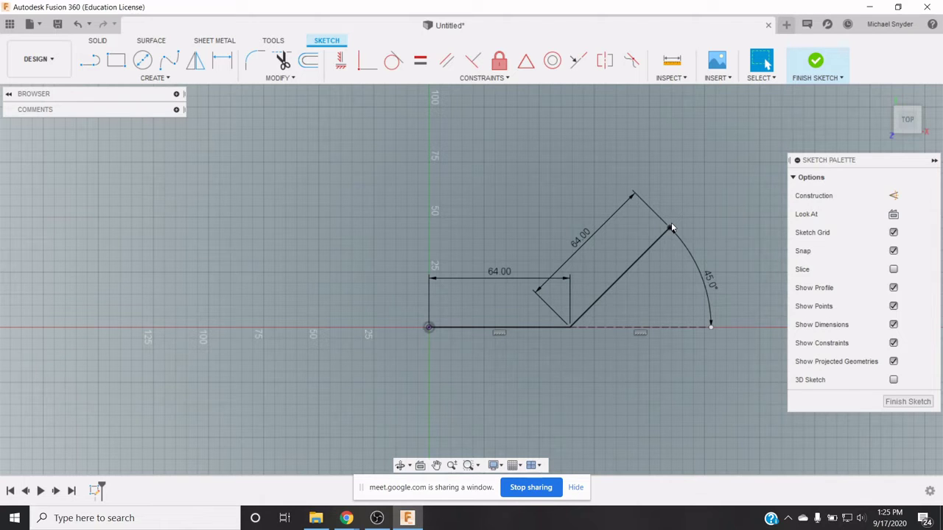
Offset the connected two-line chain 16 mm to its lower, outer side.
left_click(447, 60)
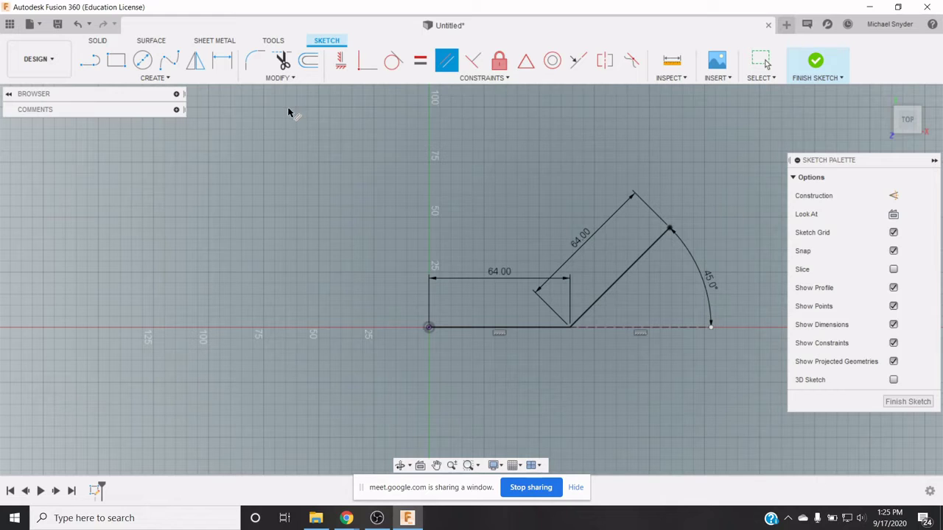
key("Escape")
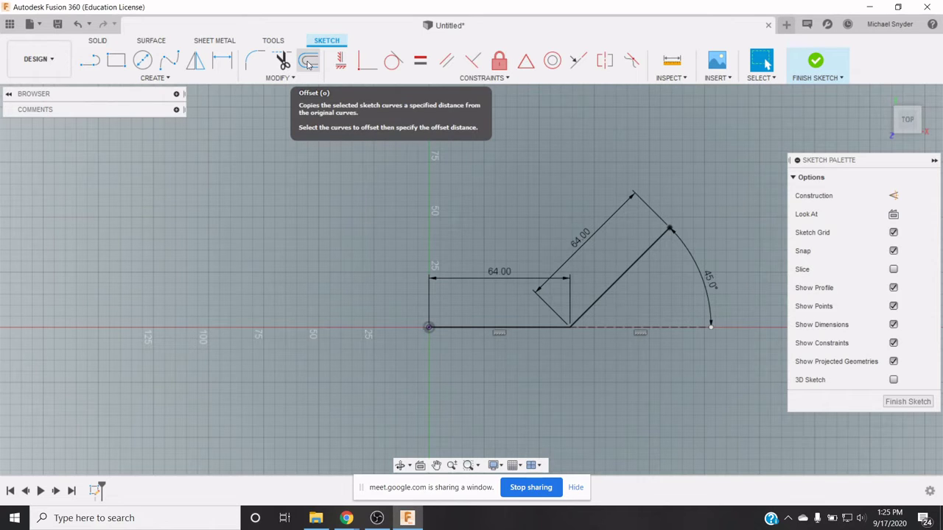
left_click(293, 78)
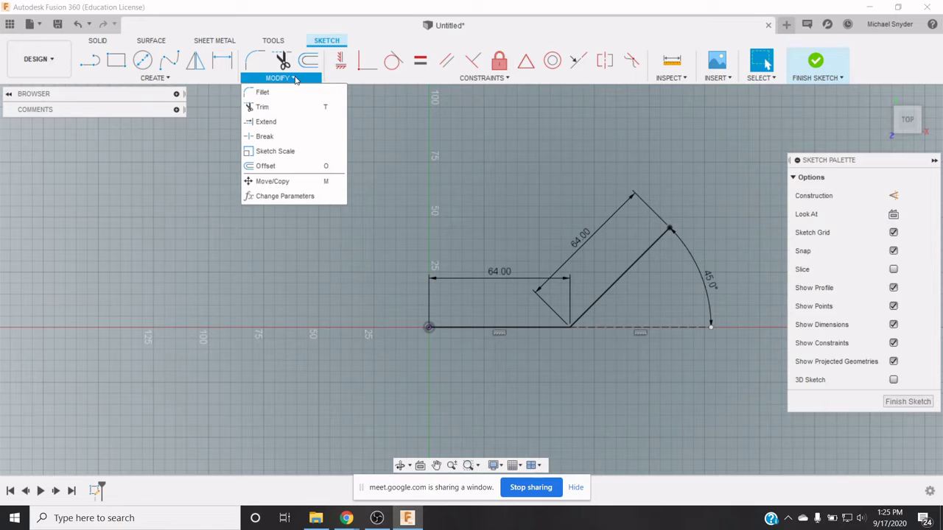
left_click(265, 165)
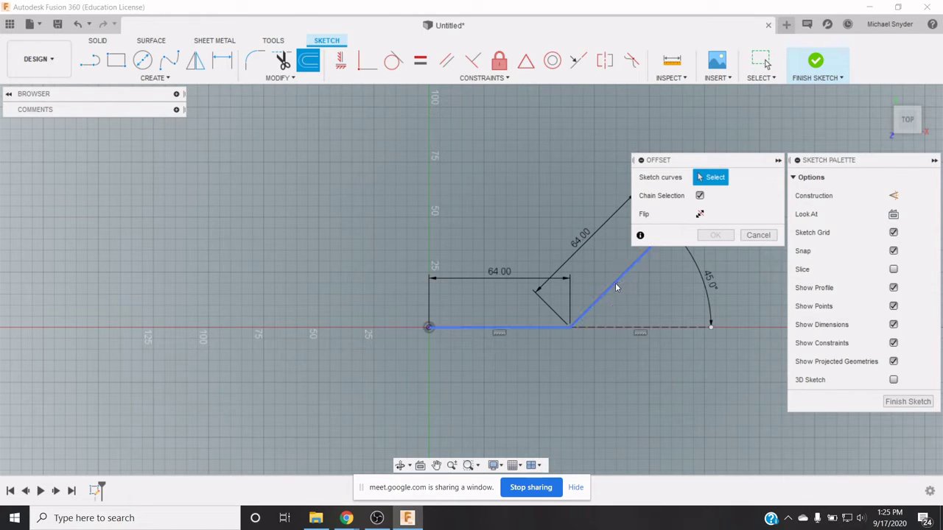
left_click(542, 333)
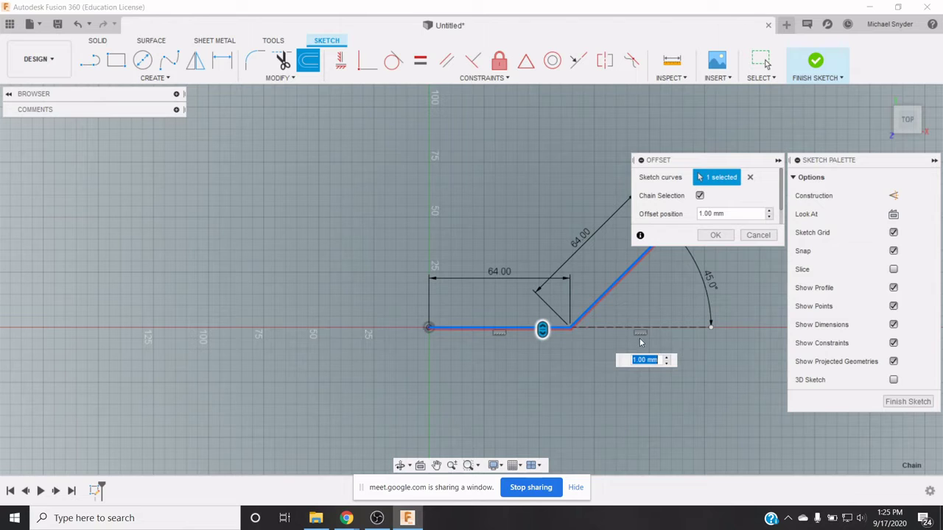
scroll(744, 195, "down", 1)
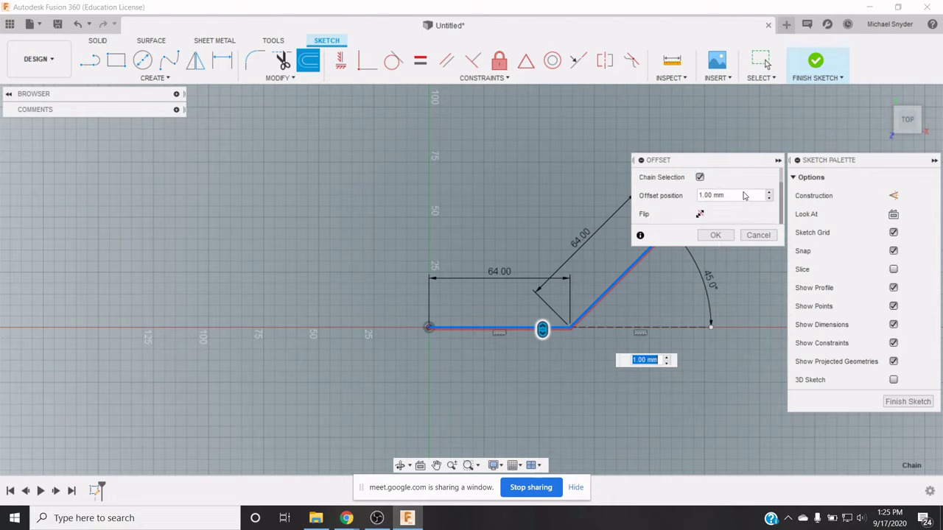
scroll(737, 215, "up", 1)
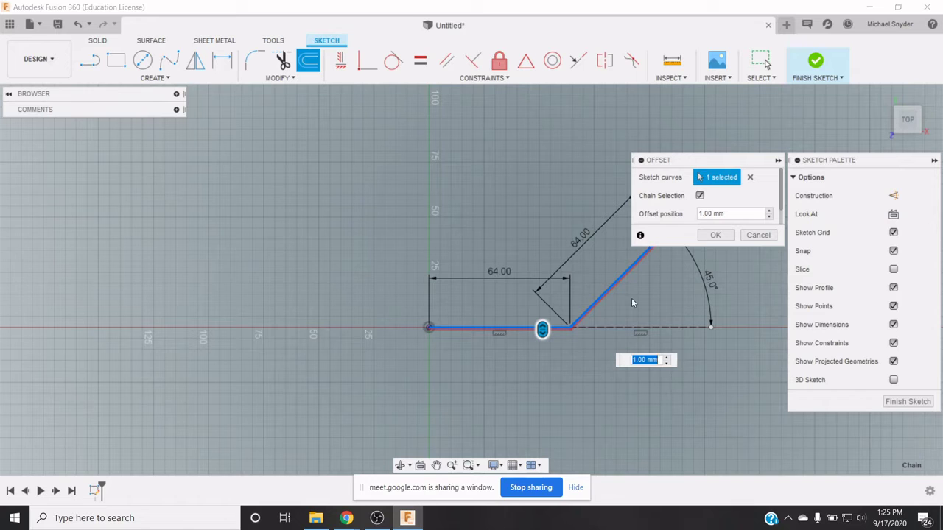
type("16")
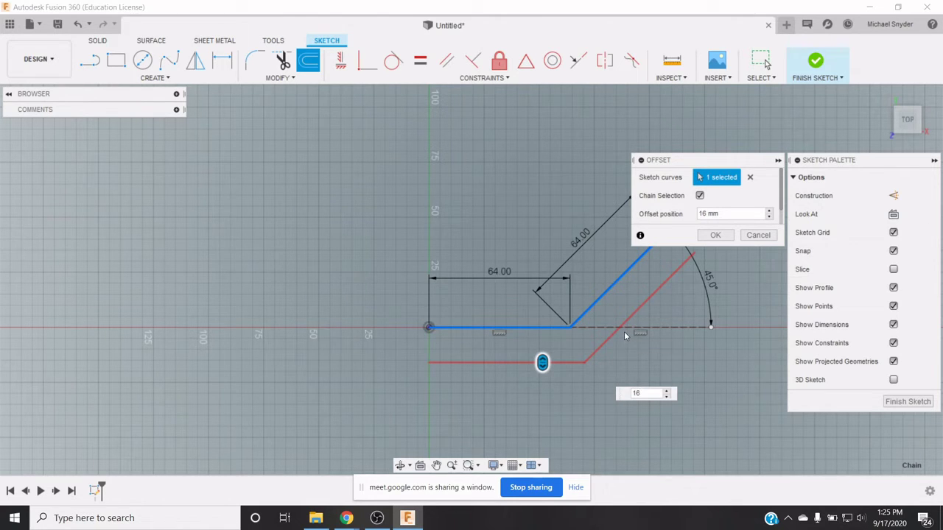
left_click(716, 236)
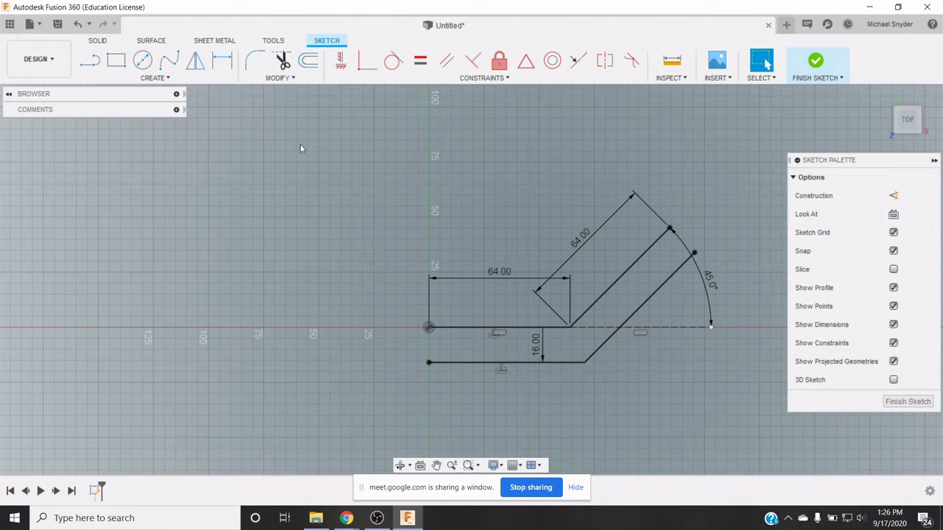
Offset the original centre line chain by -16 mm to its upper, inner side.
left_click(309, 61)
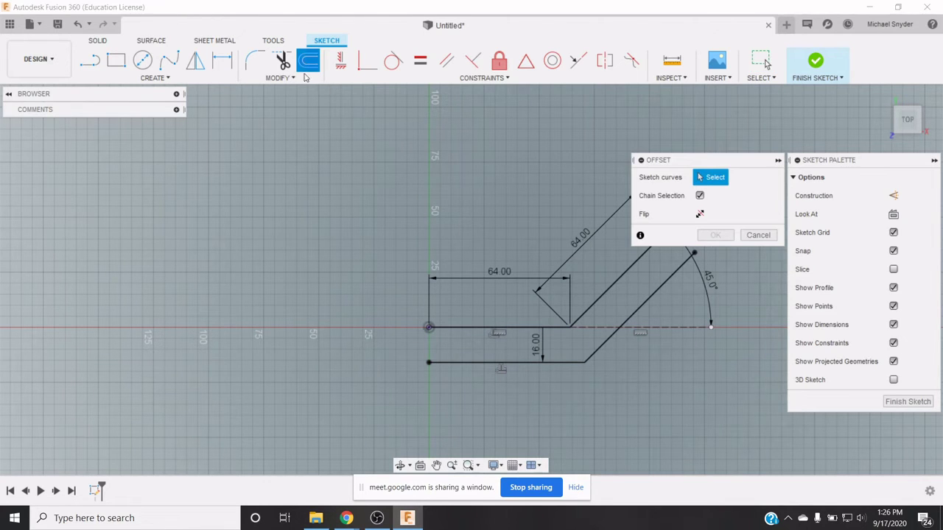
left_click(585, 311)
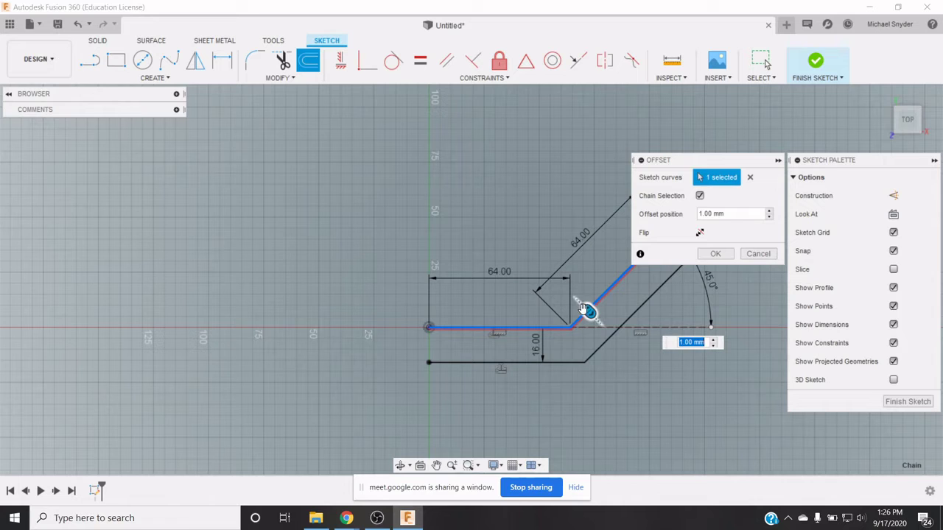
left_click_drag(586, 311, 572, 295)
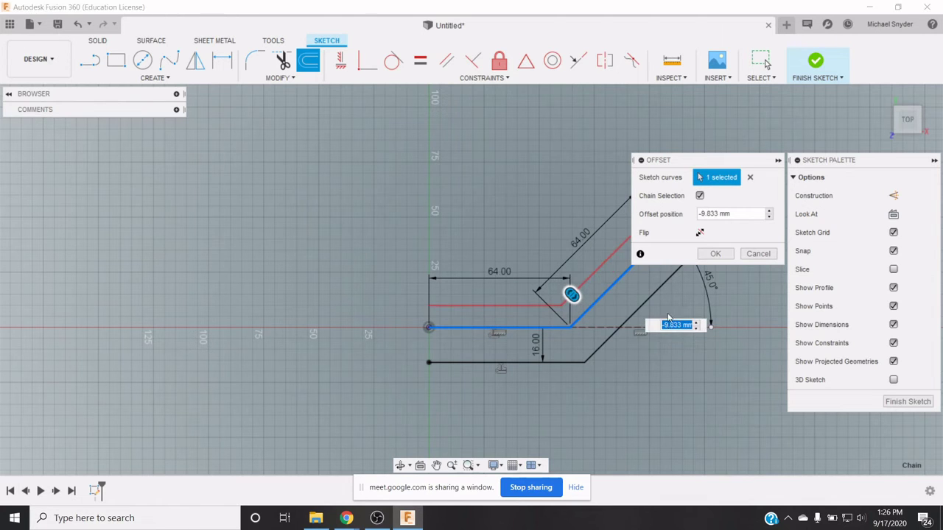
type("-16")
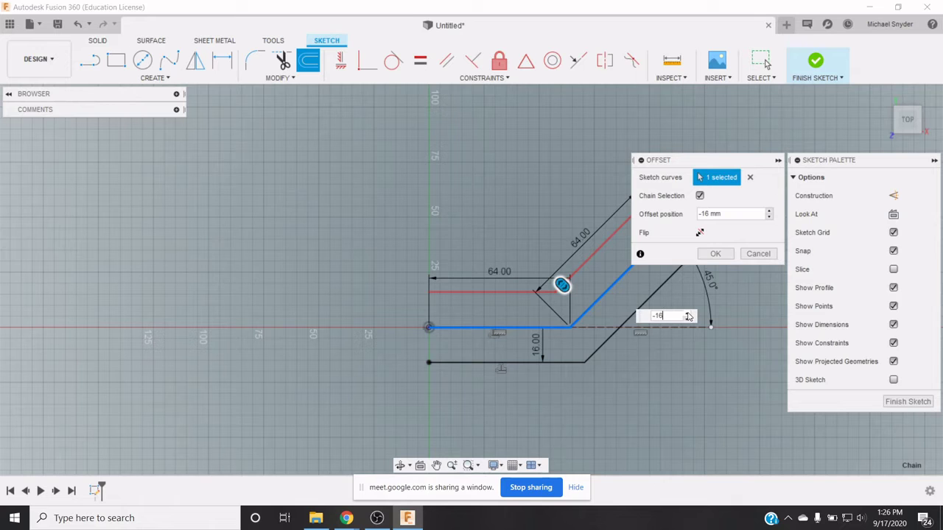
key("Return")
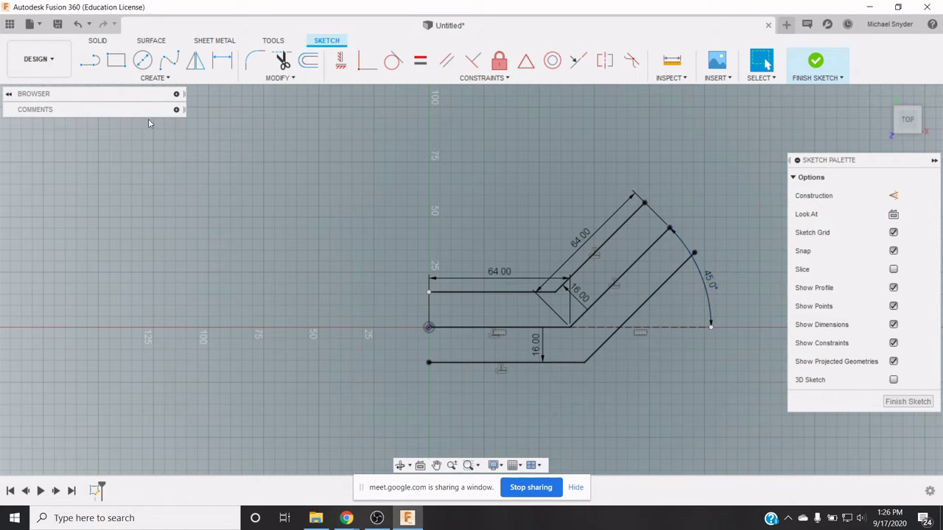
Close the profile's end at the origin with a 3-point arc joining the two offset lines' endpoints, bulging outward.
left_click(156, 78)
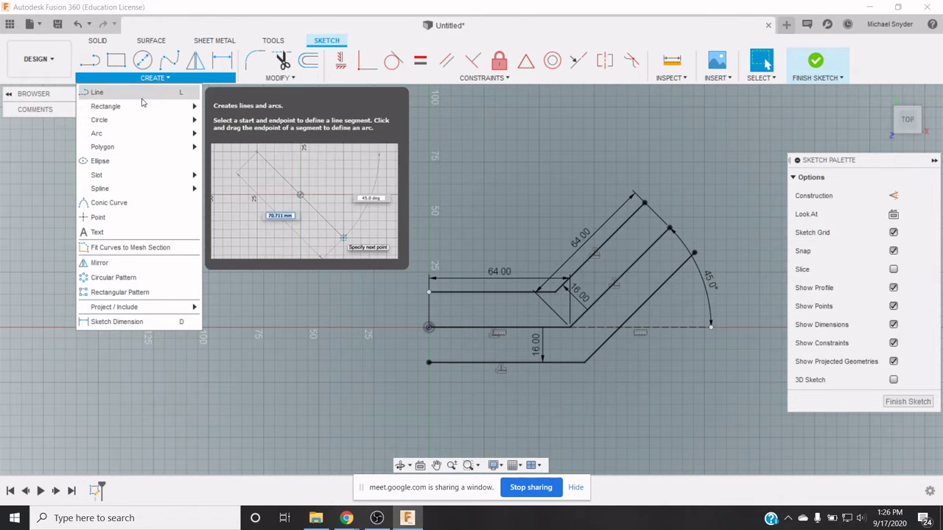
mouse_move(139, 125)
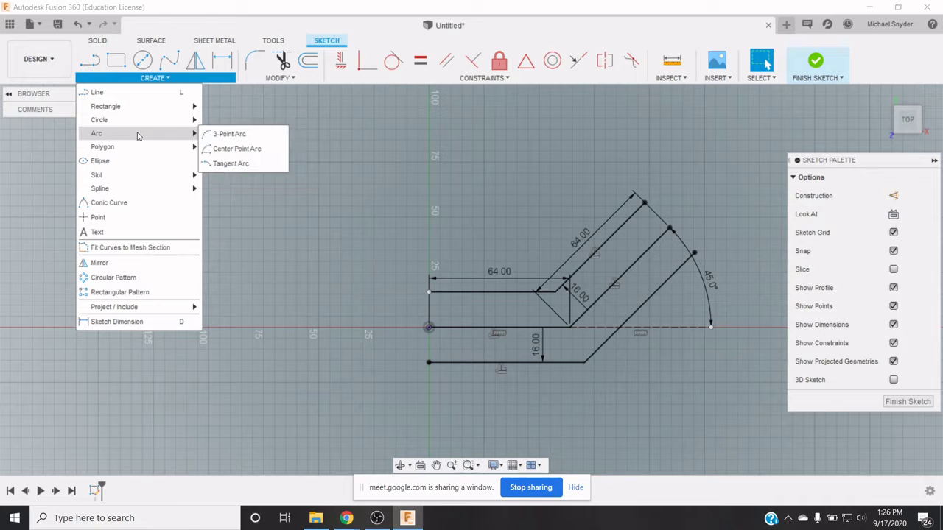
left_click(215, 135)
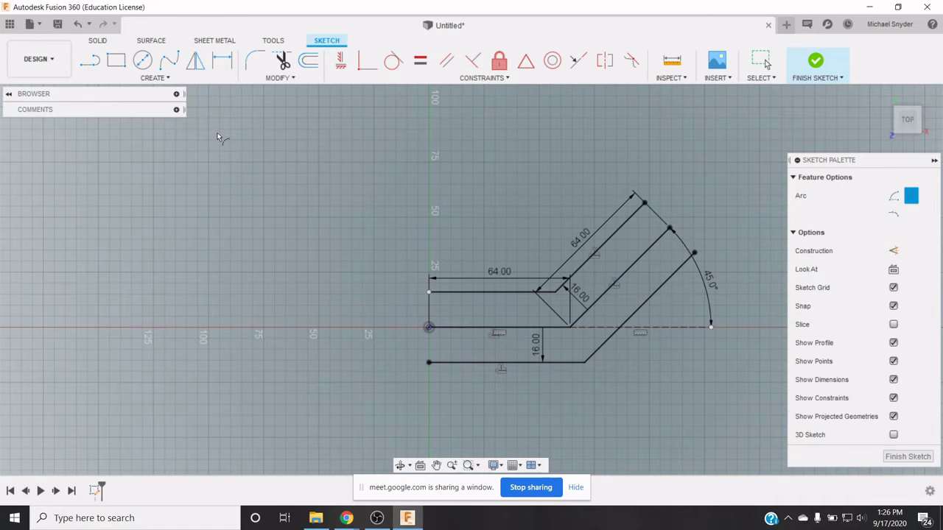
left_click(430, 293)
left_click(429, 362)
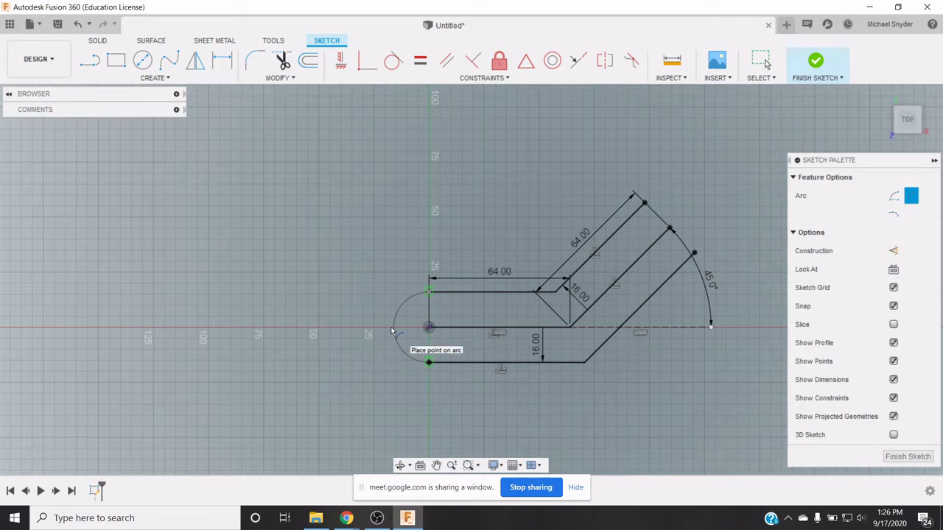
left_click(391, 330)
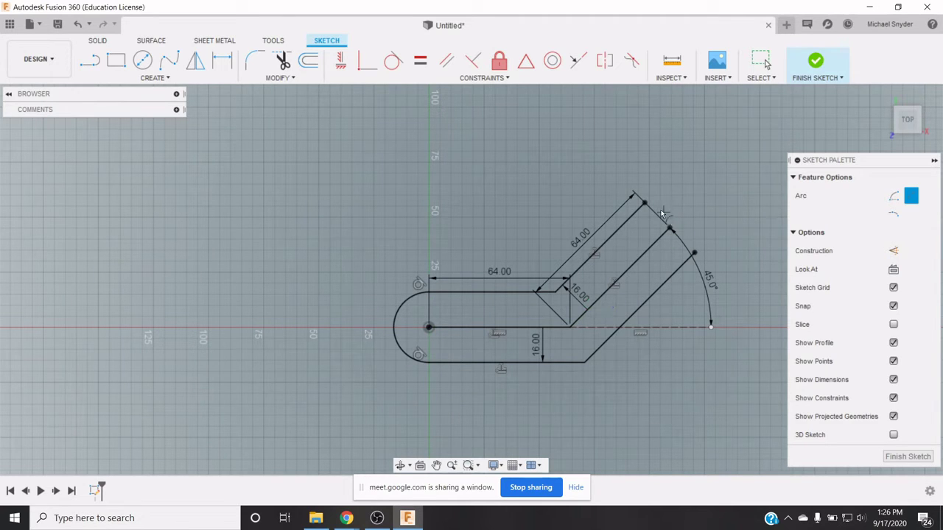
Close the angled arm's far end with a 3-point arc between the outer offset lines' endpoints, bulging outward.
left_click(693, 254)
left_click(645, 202)
left_click(710, 208)
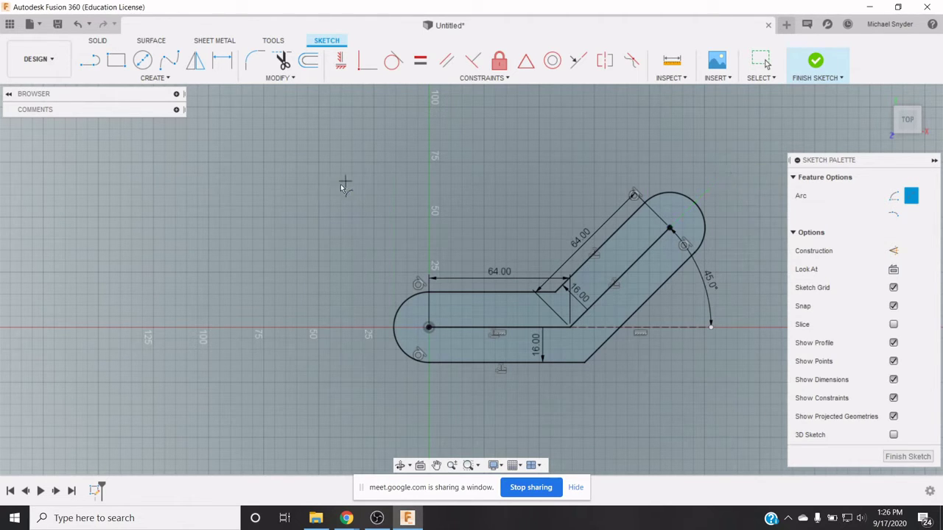
left_click(151, 79)
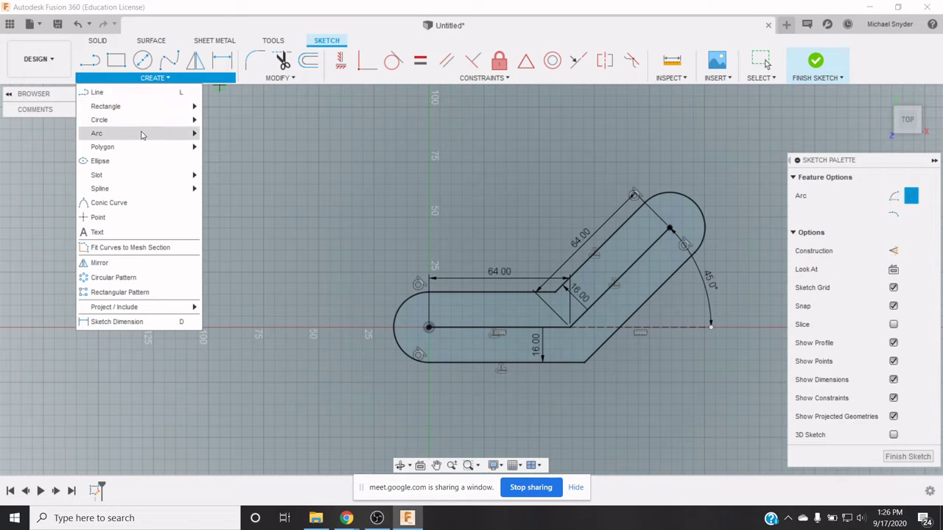
mouse_move(164, 134)
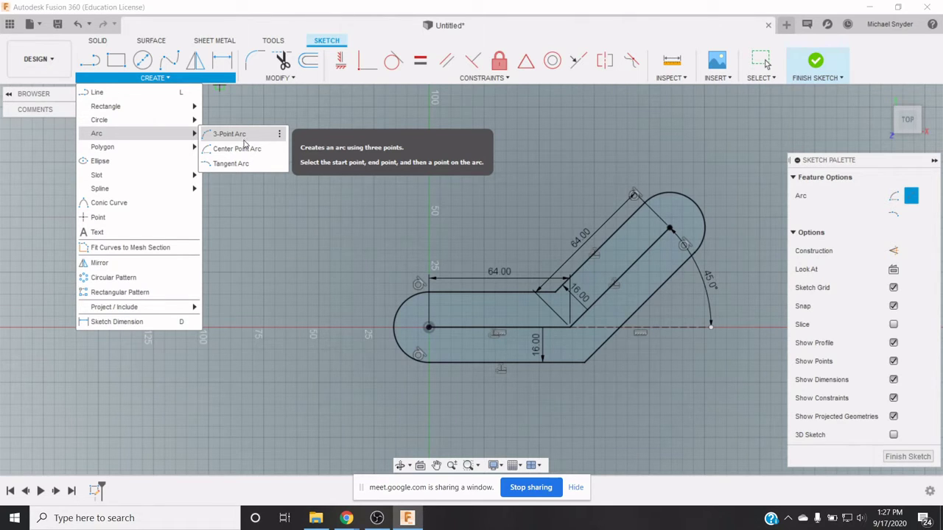
left_click(358, 137)
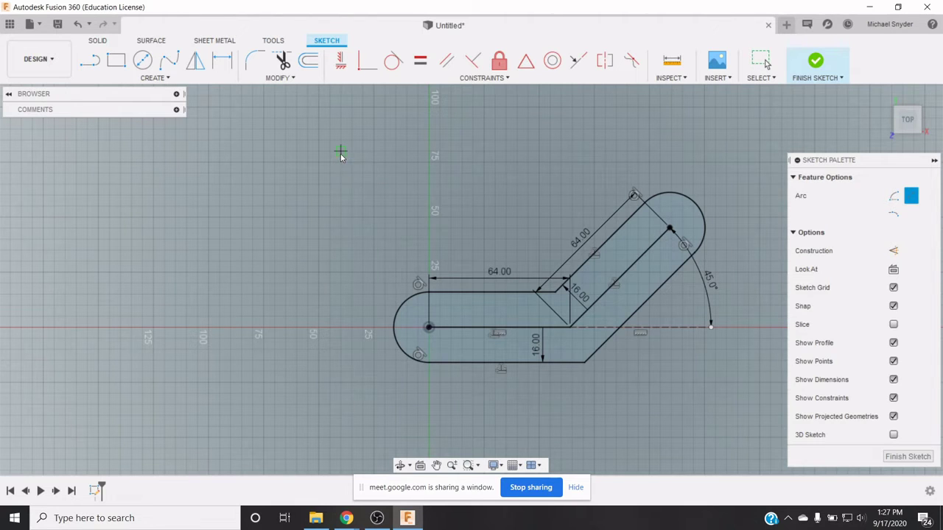
Fillet the inner corner between the upper horizontal and angled offset lines with a 15 mm radius.
key("Escape")
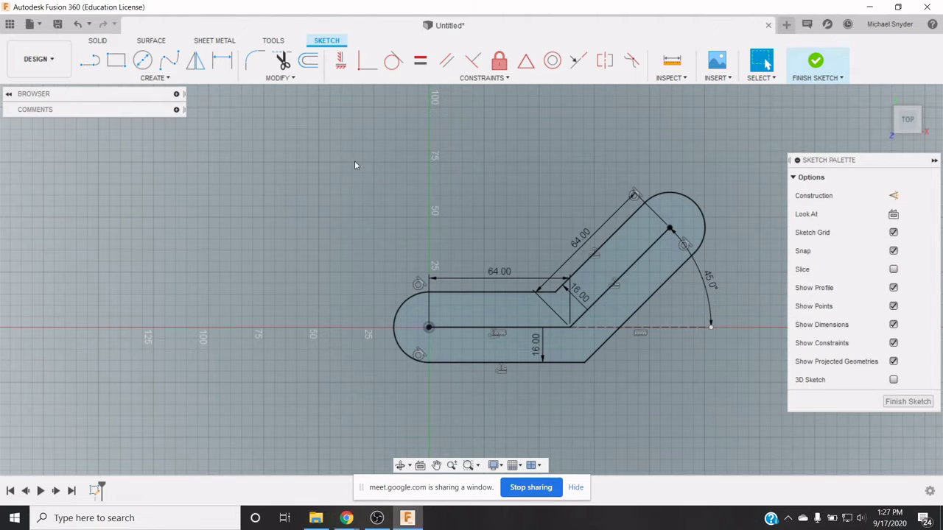
left_click(255, 61)
left_click(550, 293)
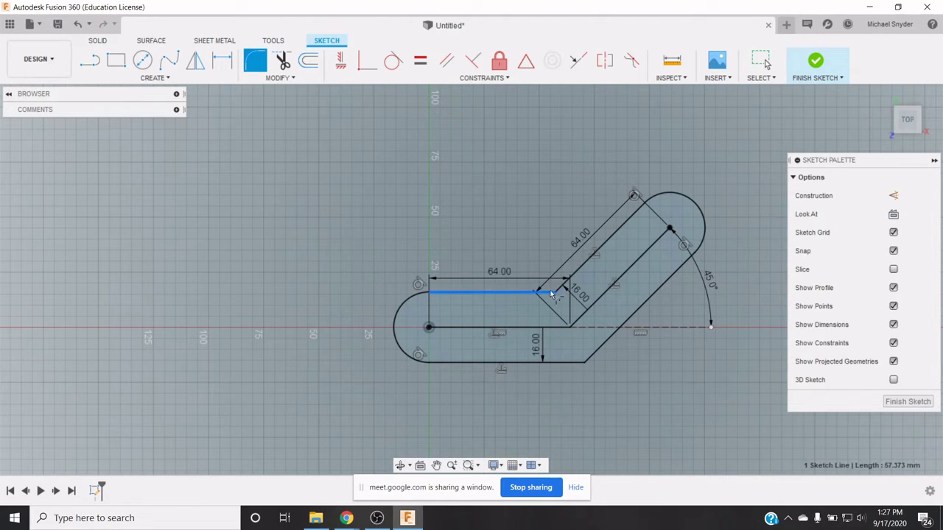
left_click(584, 279)
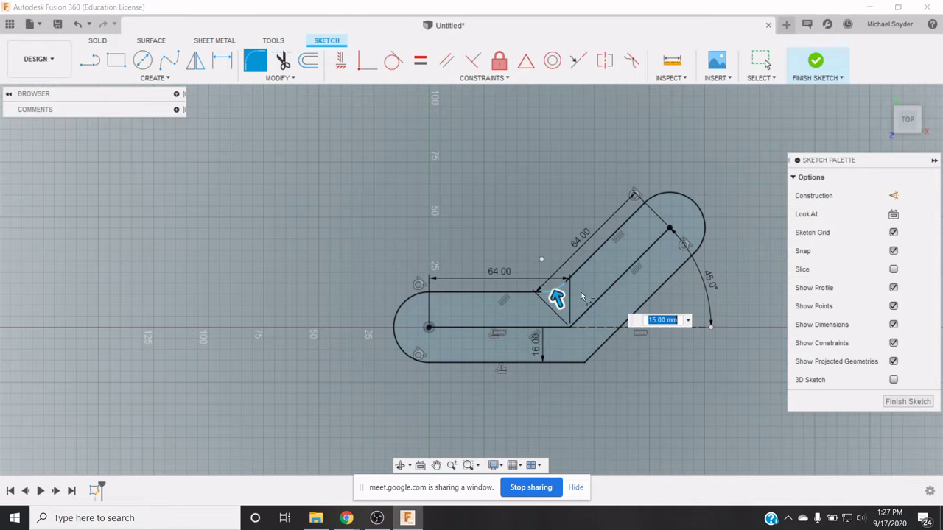
left_click(580, 363)
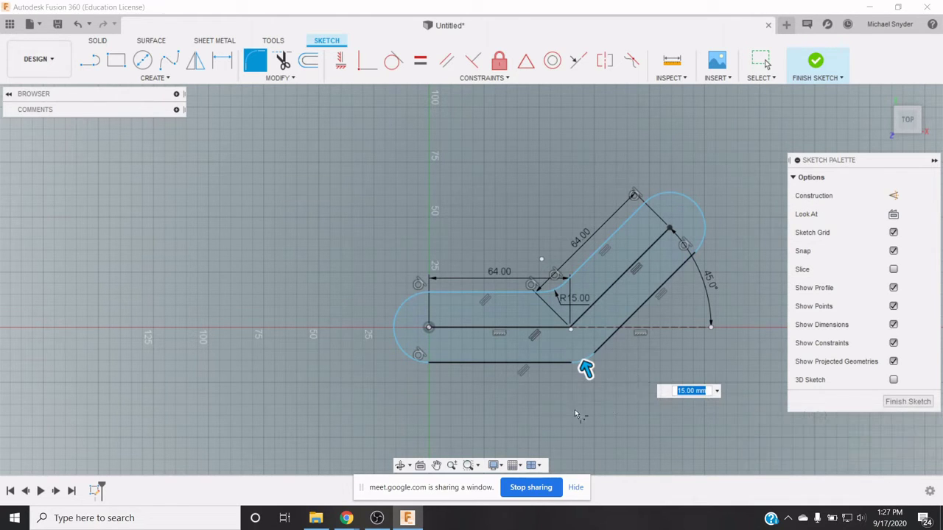
key("Escape")
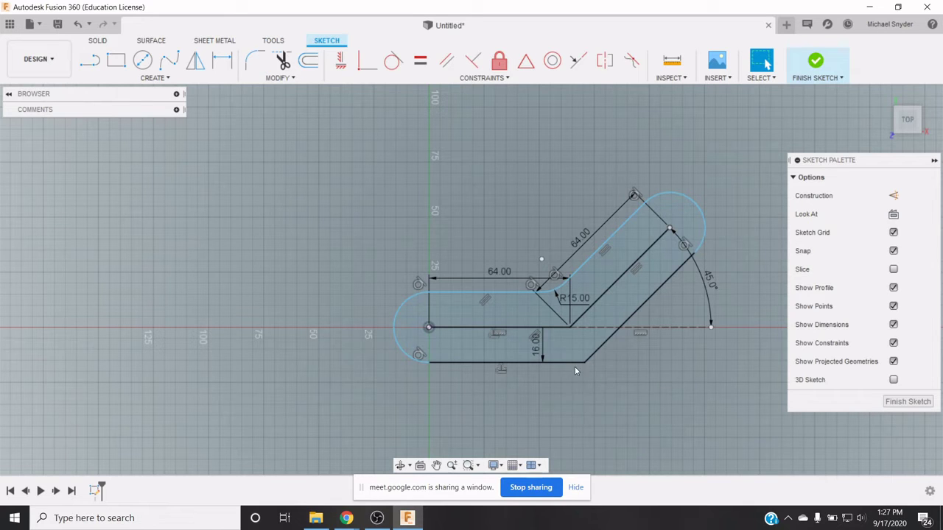
Fillet the outer corner between the lower horizontal and angled offset lines with a 20 mm radius.
left_click(259, 67)
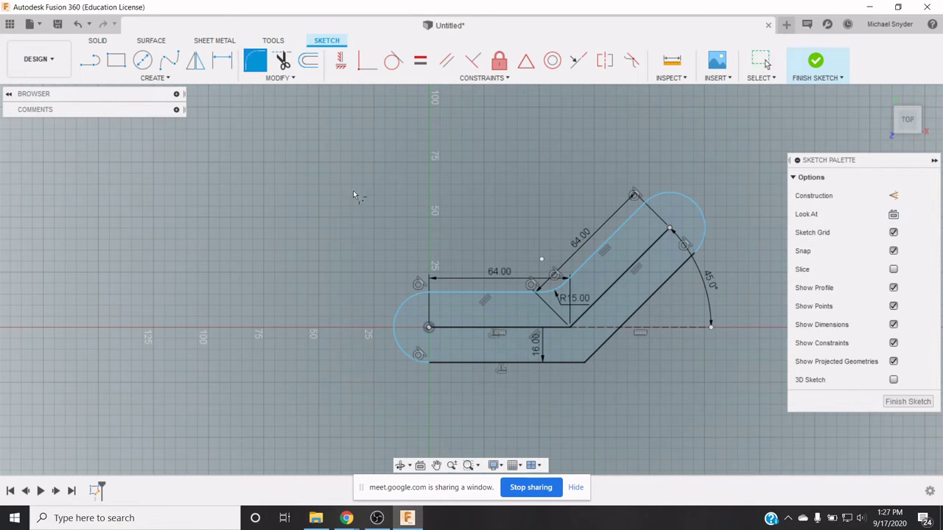
left_click(549, 366)
left_click(603, 352)
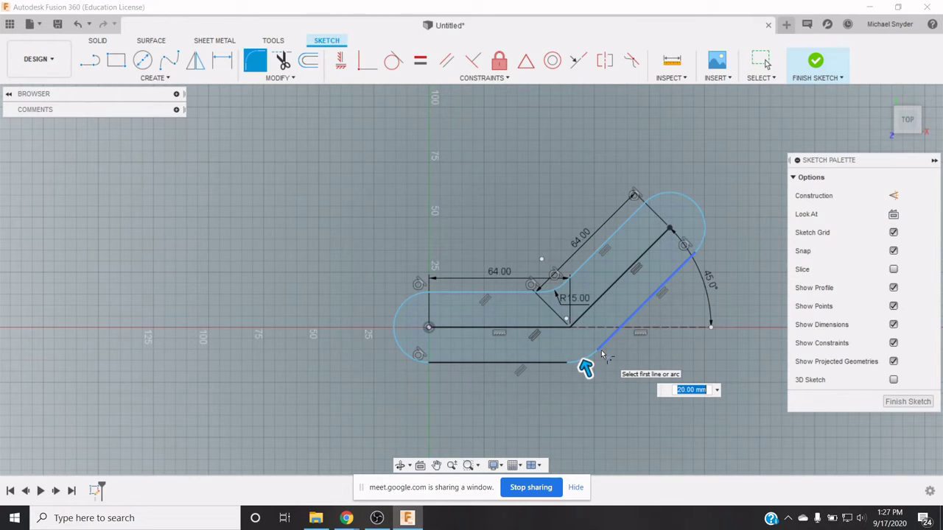
key("Return")
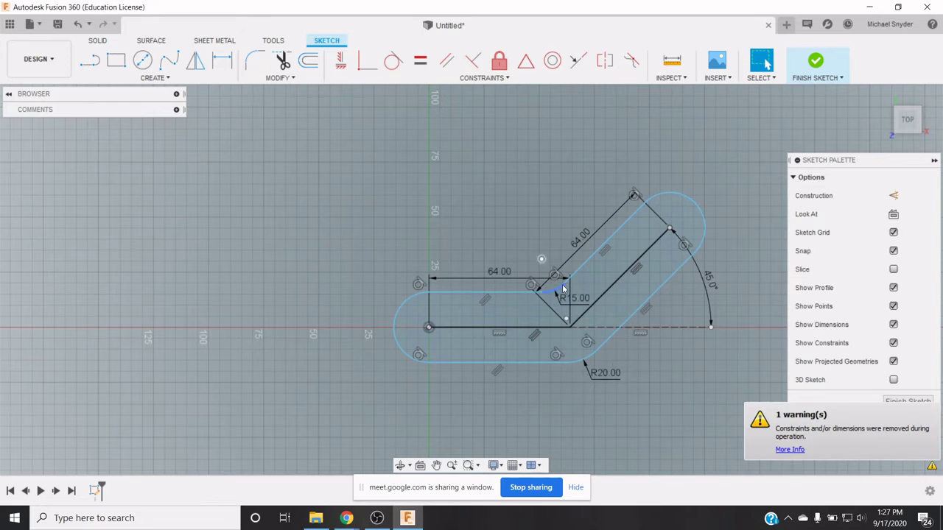
key("Escape")
left_click(534, 309)
Sketch an 8 mm diameter circle centred on the origin, inside the profile's rounded end.
left_click(144, 61)
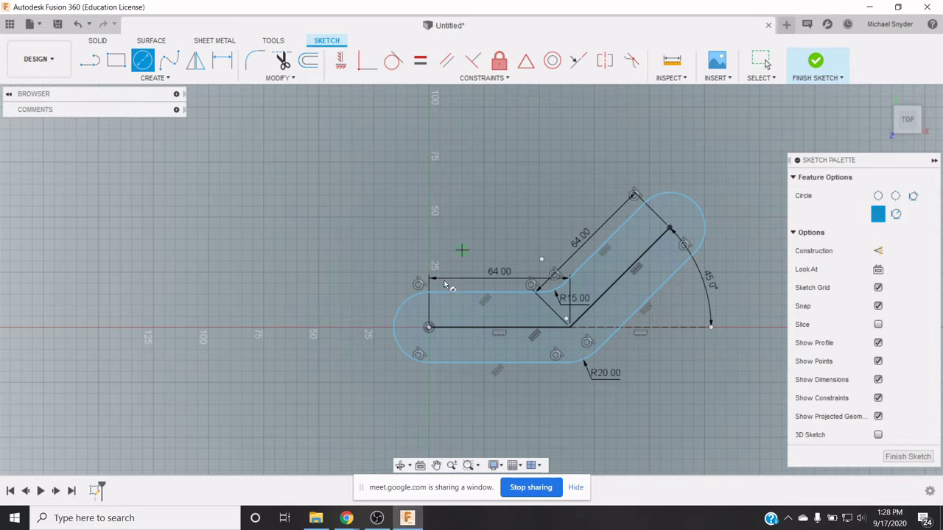
left_click(429, 328)
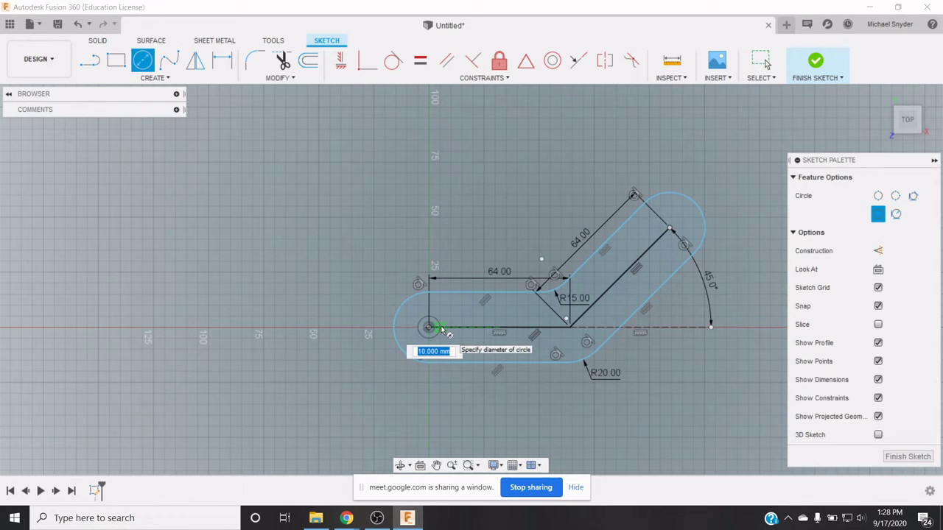
type("8")
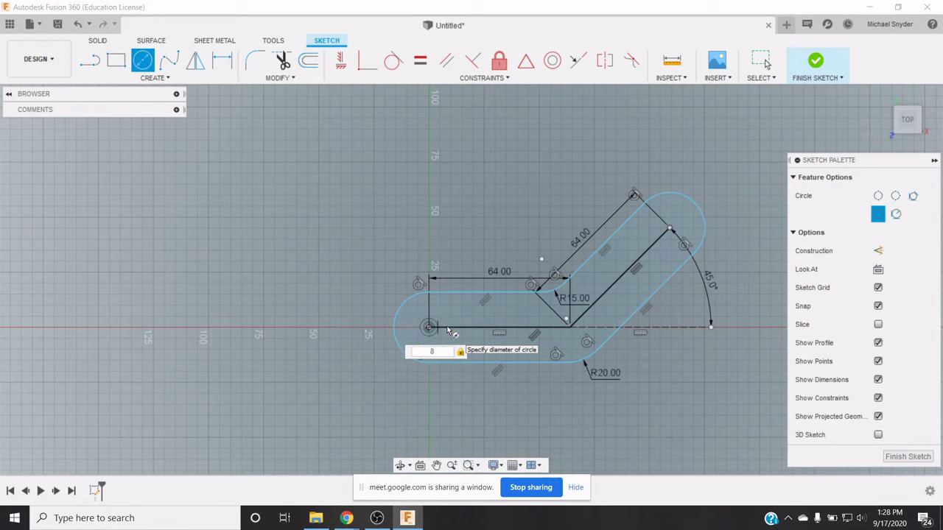
type("mm")
key("Return")
key("Escape")
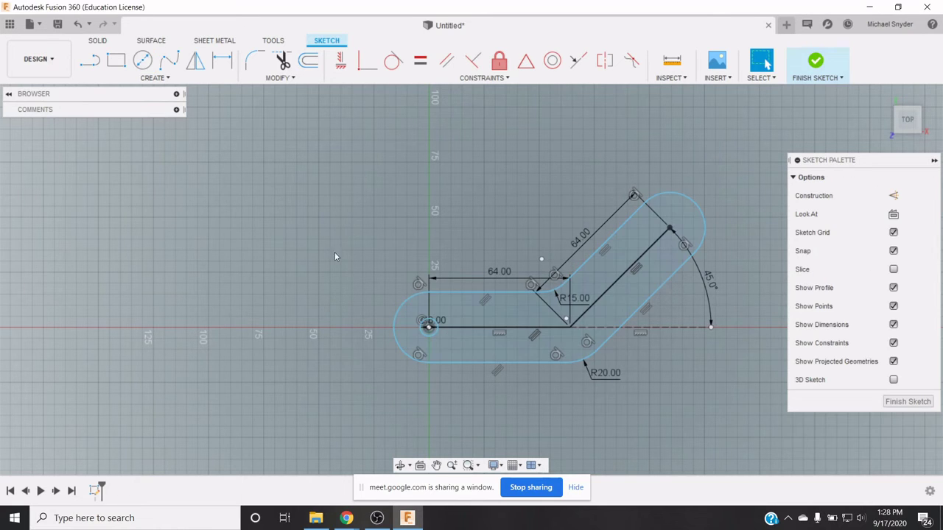
Add a 4 mm diameter circle on the horizontal axis, about 10 mm from the origin towards the rounded end.
left_click(143, 61)
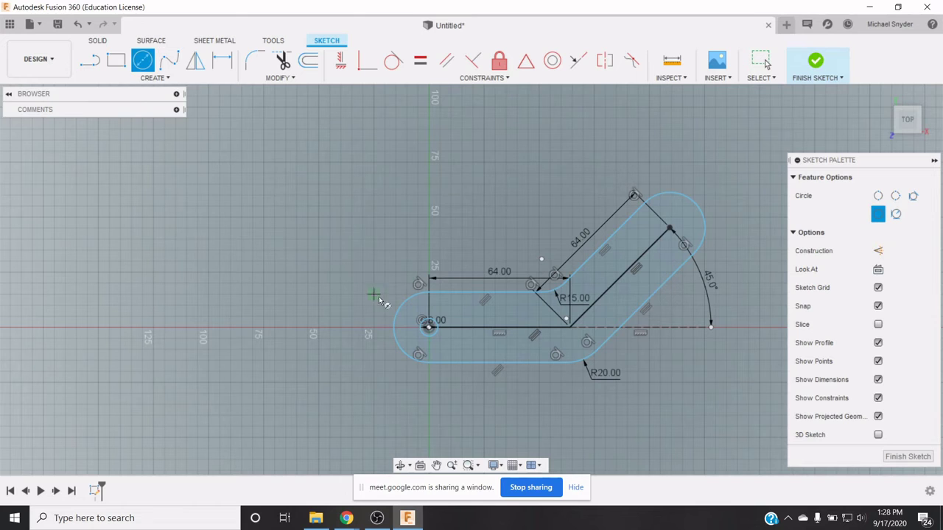
left_click(407, 328)
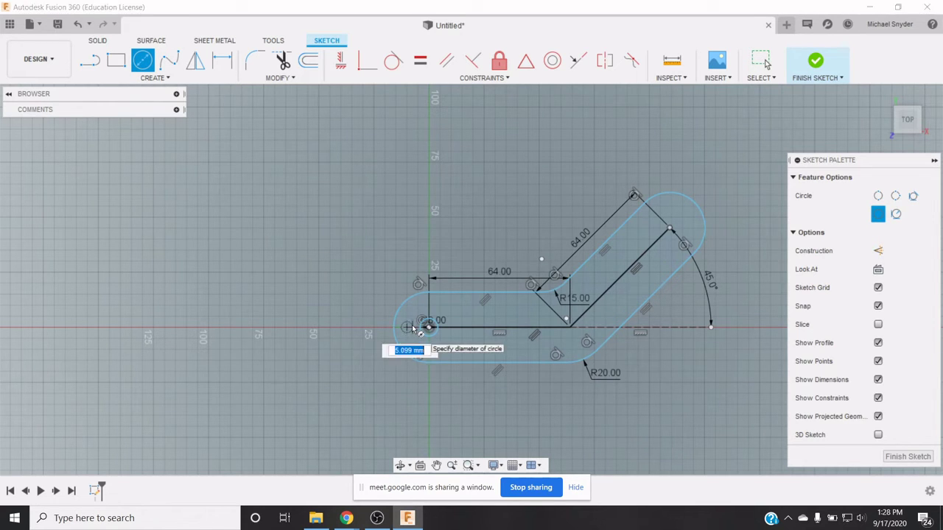
type("4m")
key("Return")
key("Escape")
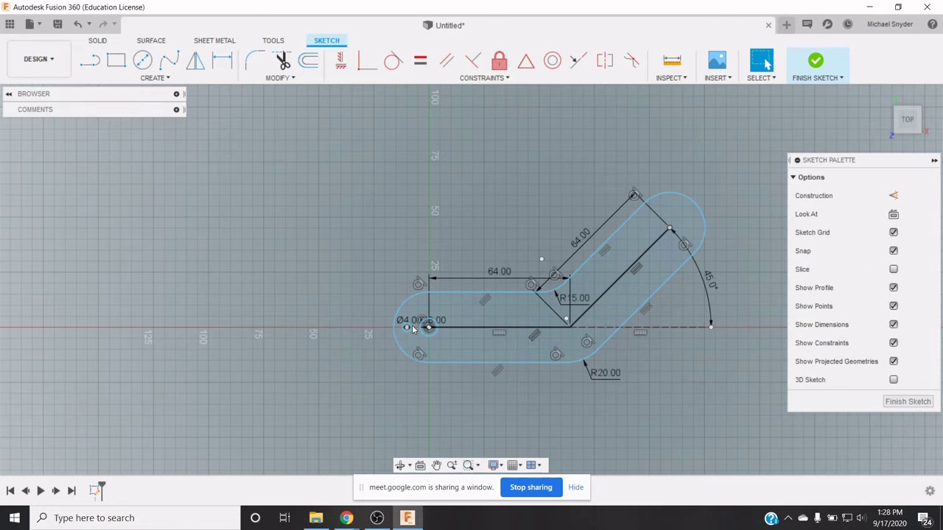
Dimension the distance between the centres of the 8 mm and 4 mm circles as 8 mm.
left_click(222, 60)
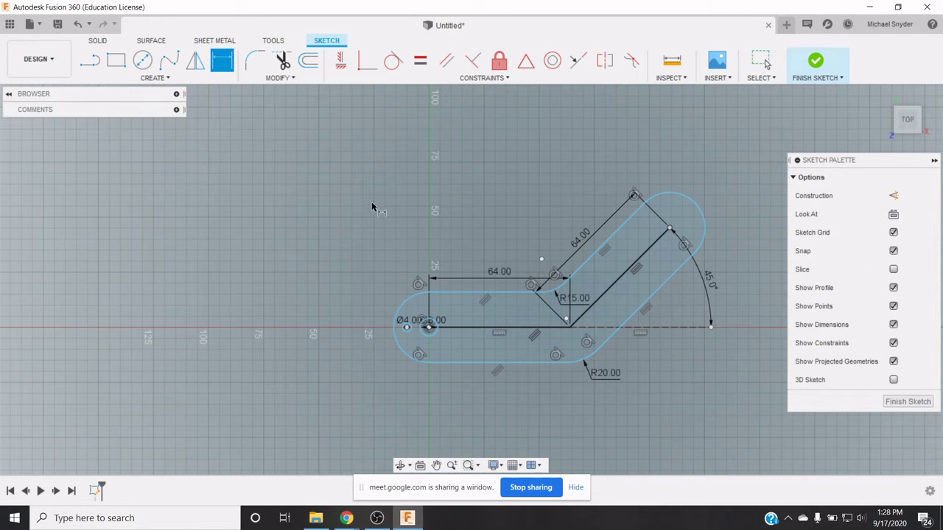
left_click(428, 327)
left_click(407, 327)
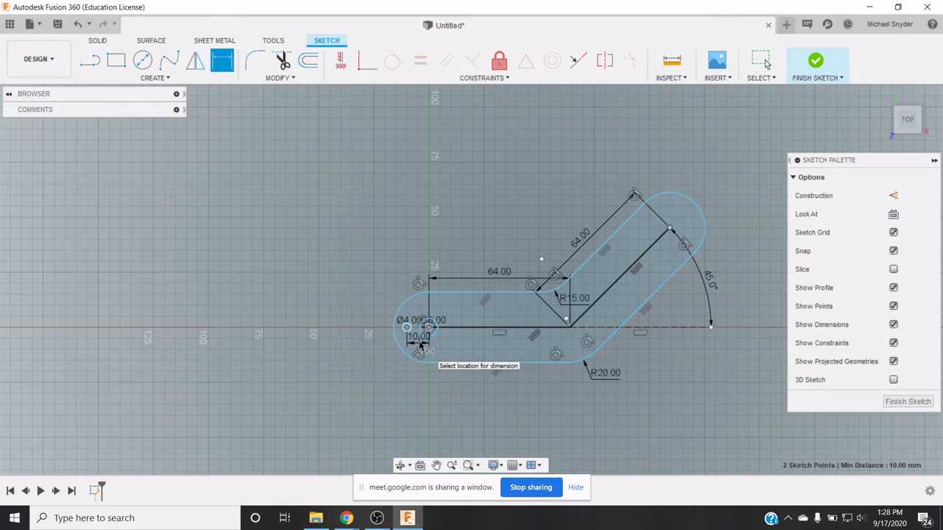
left_click(424, 342)
type("8")
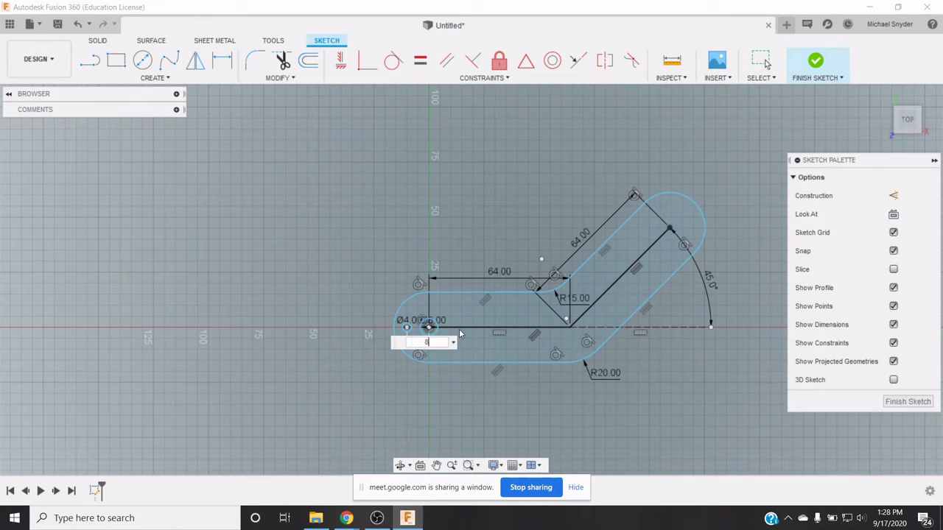
type("mm")
key("Return")
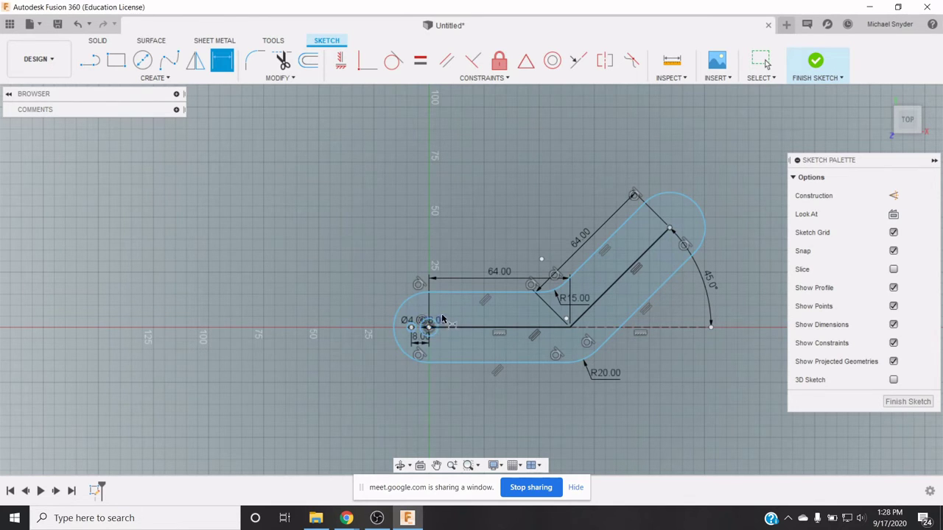
key("Escape")
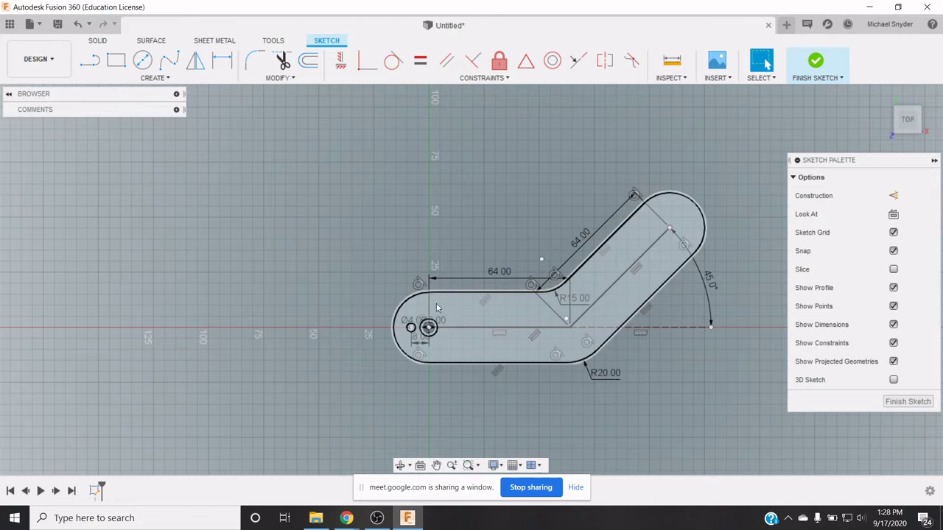
Try a full circular pattern of the 4 mm circle's centre point around the 8 mm circle, with quantity 8.
left_click(146, 80)
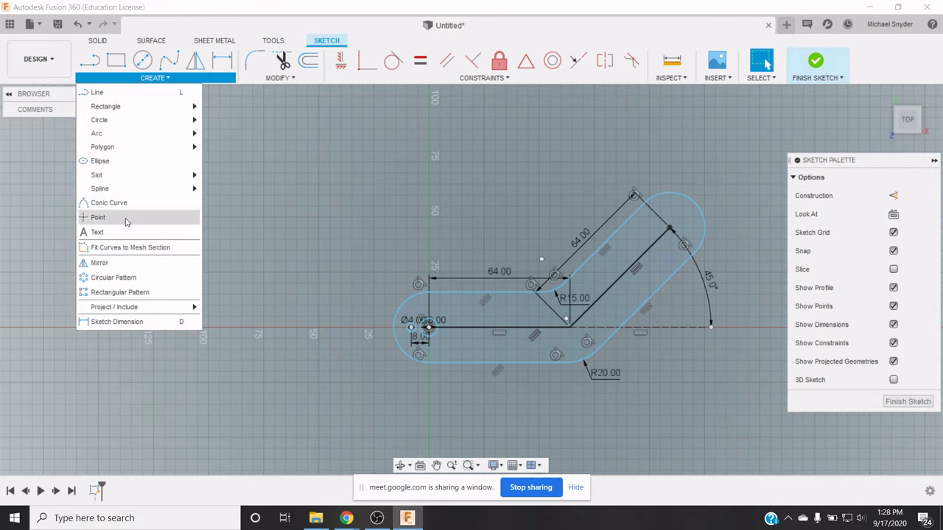
left_click(135, 278)
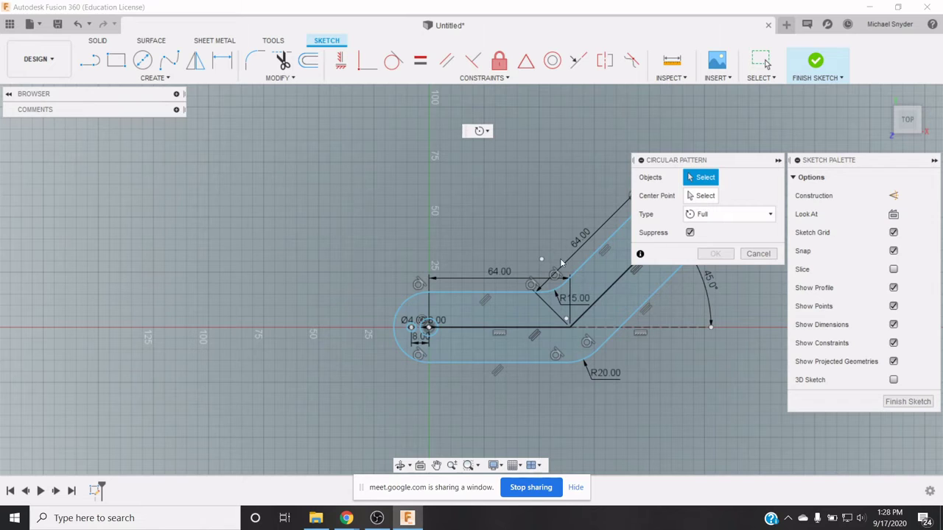
left_click(408, 330)
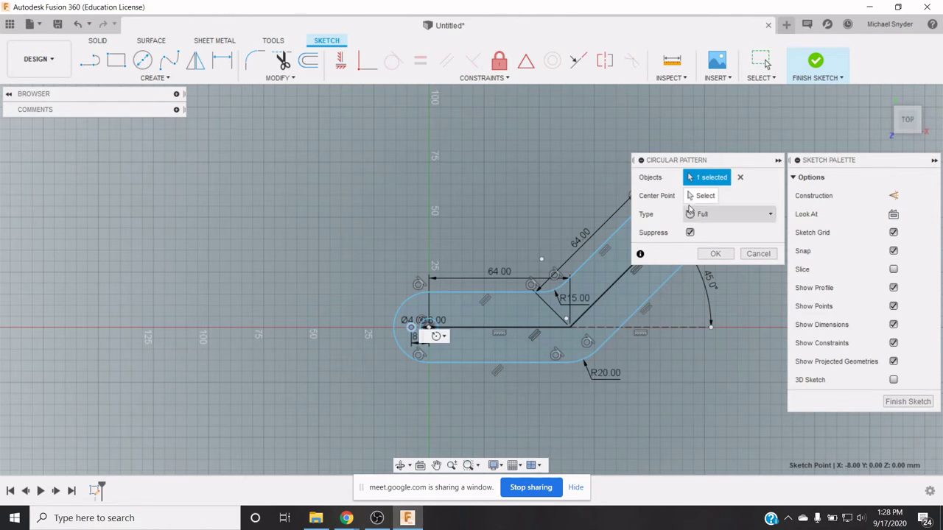
left_click(699, 196)
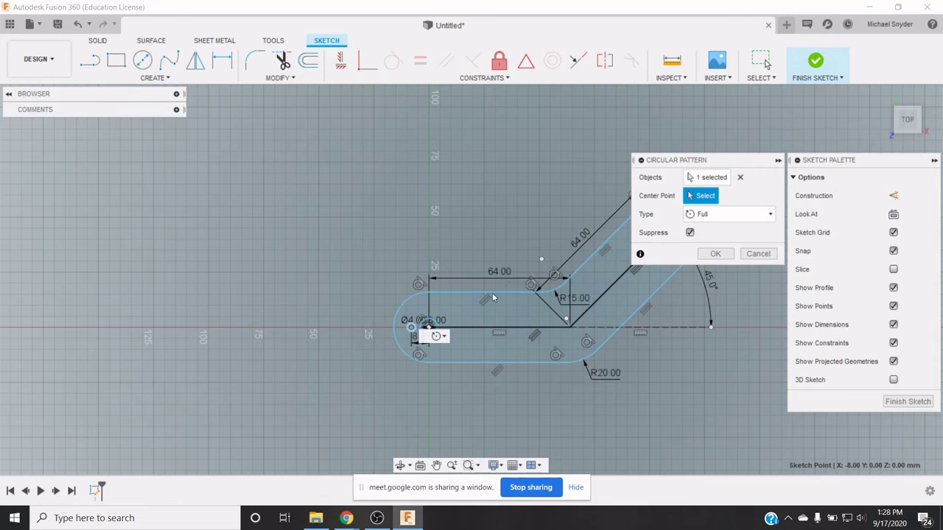
left_click(430, 326)
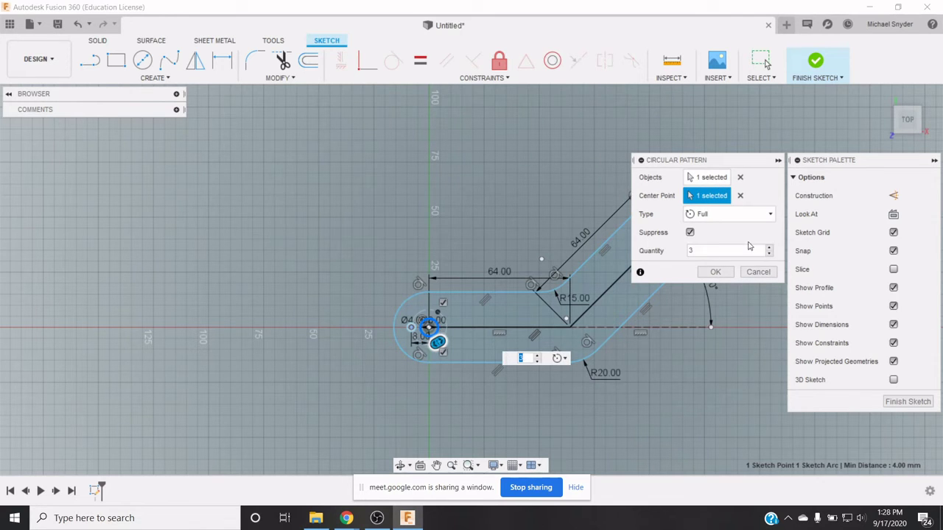
left_click_drag(699, 253, 679, 251)
type("8")
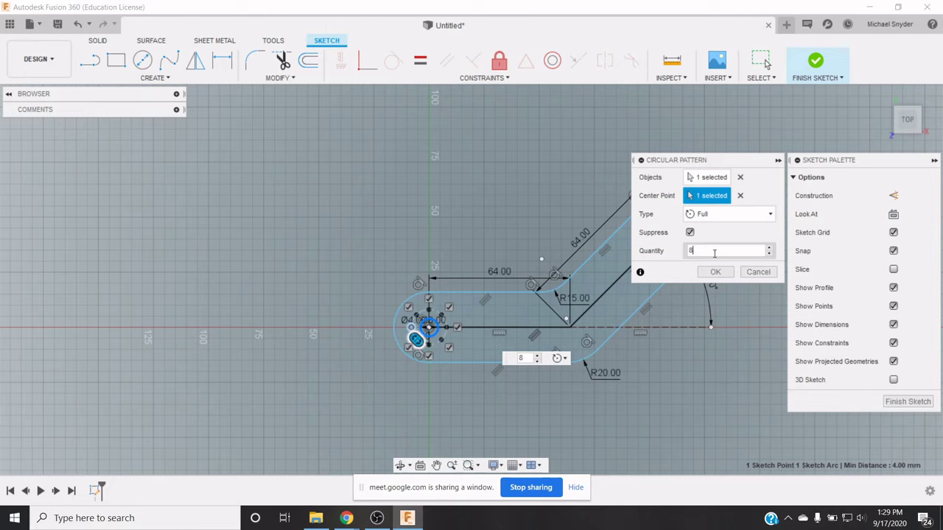
left_click(716, 273)
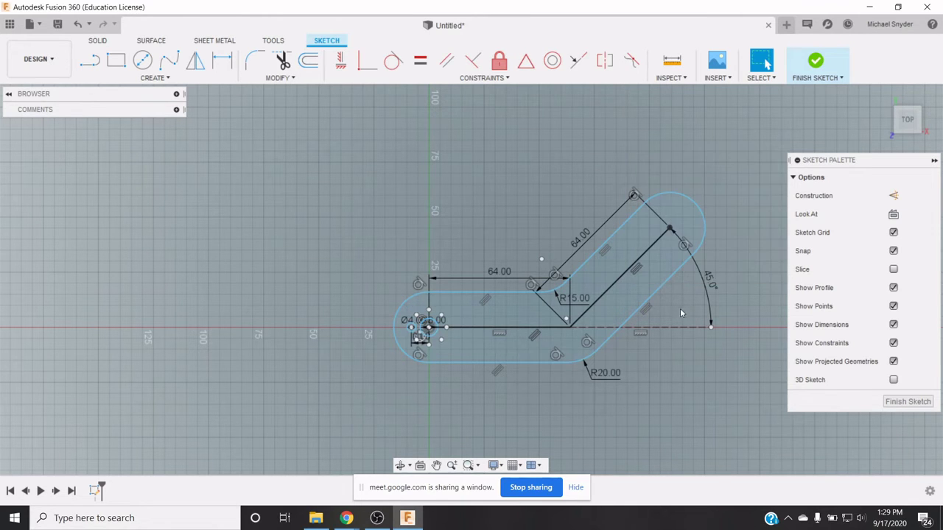
scroll(466, 323, "up", 5)
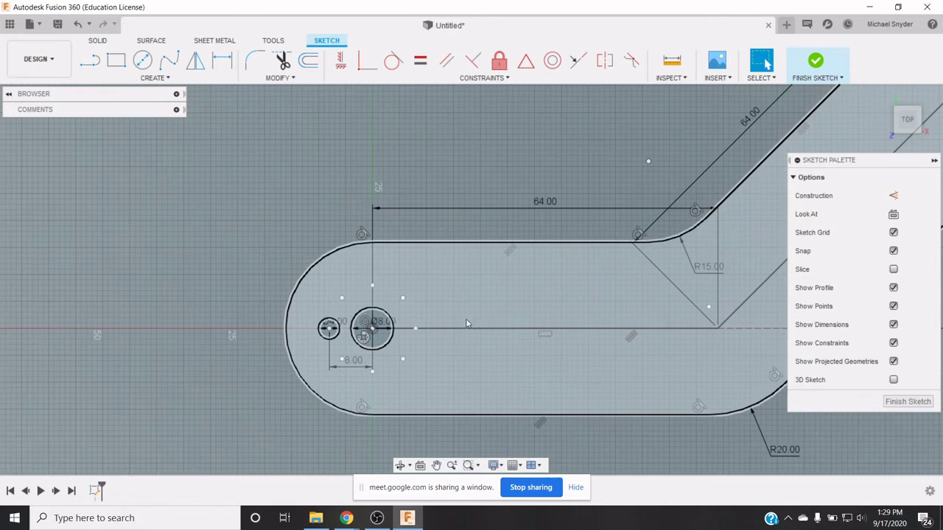
scroll(469, 314, "down", 1)
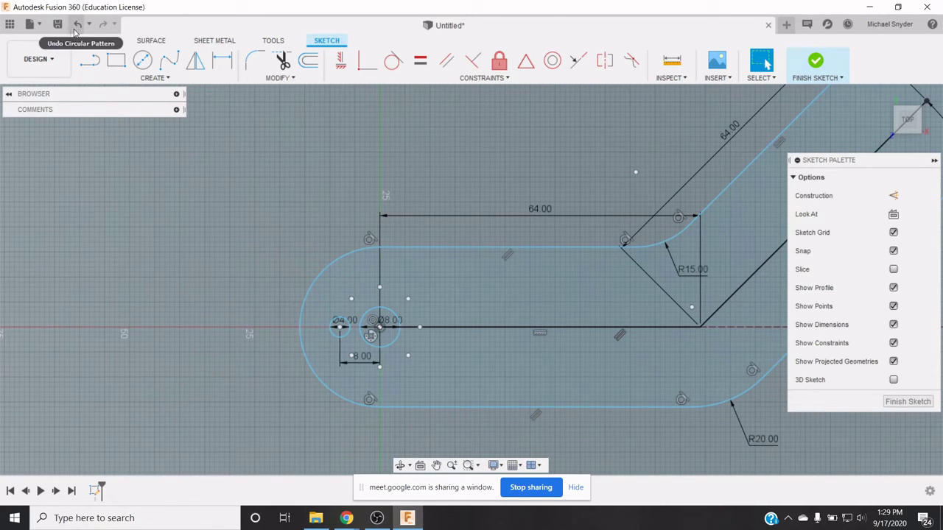
Create a full circular pattern of the 4 mm circle around the 8 mm circle's centre, with quantity 8.
left_click(145, 78)
left_click(136, 277)
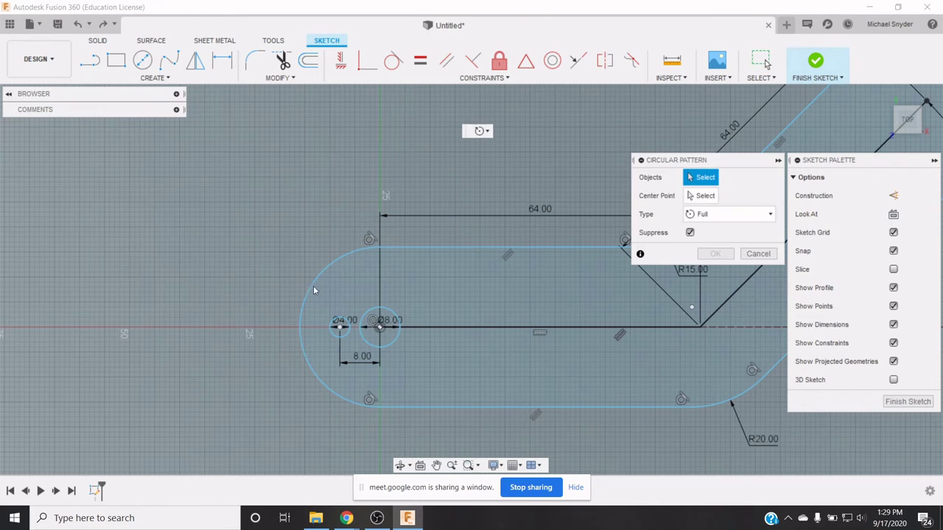
left_click(346, 335)
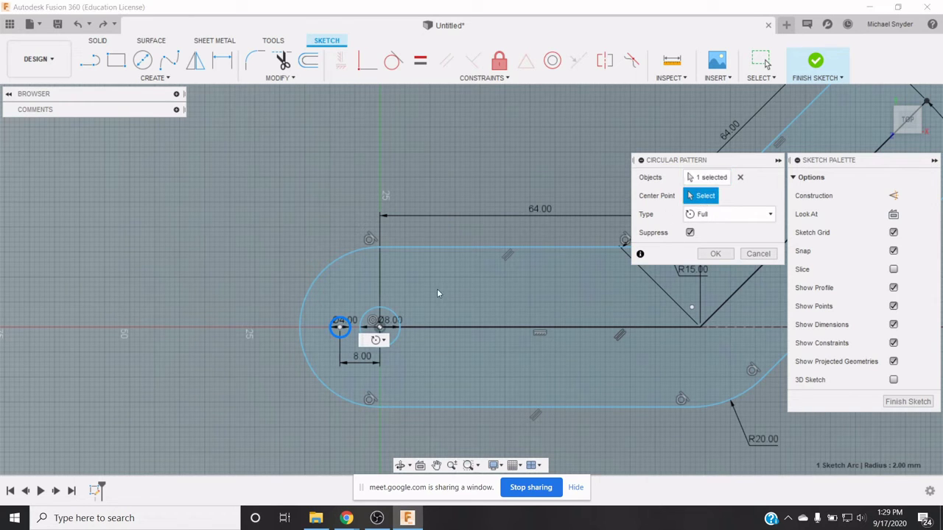
left_click(380, 326)
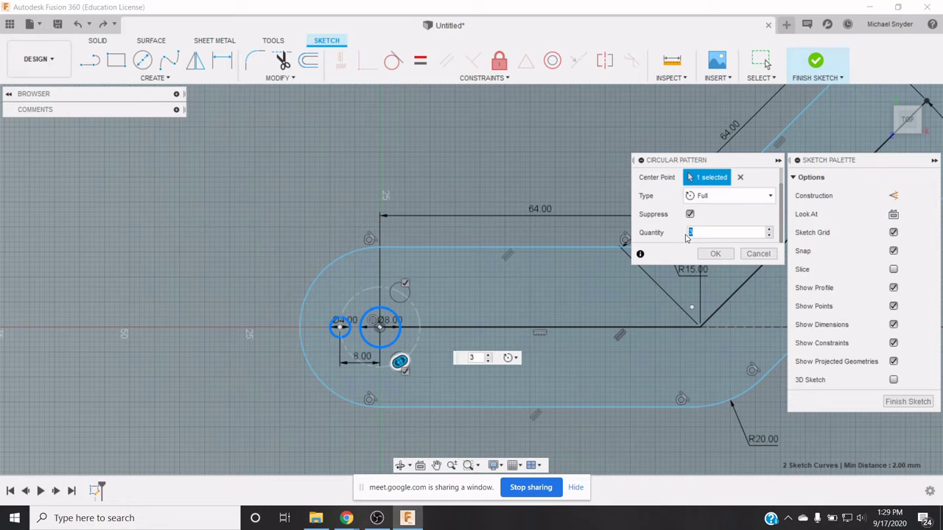
type("8")
left_click(715, 254)
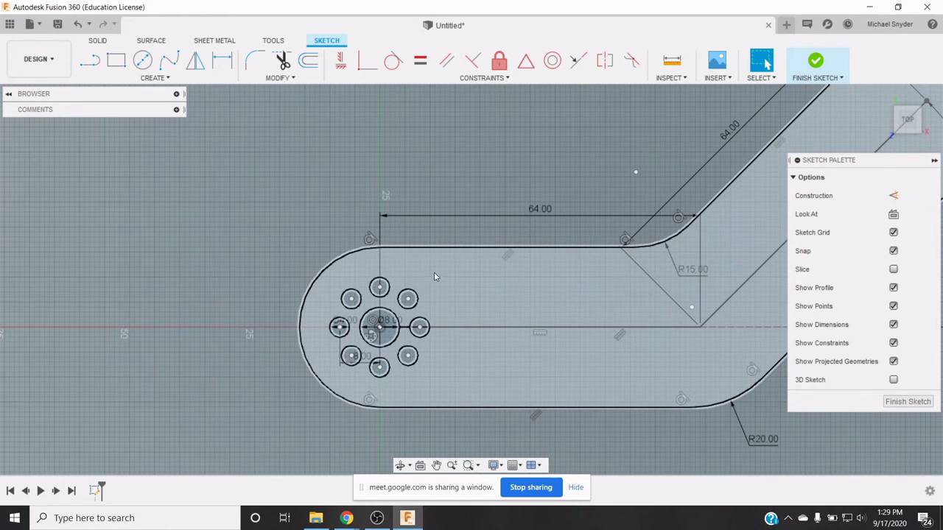
left_click_drag(436, 273, 329, 384)
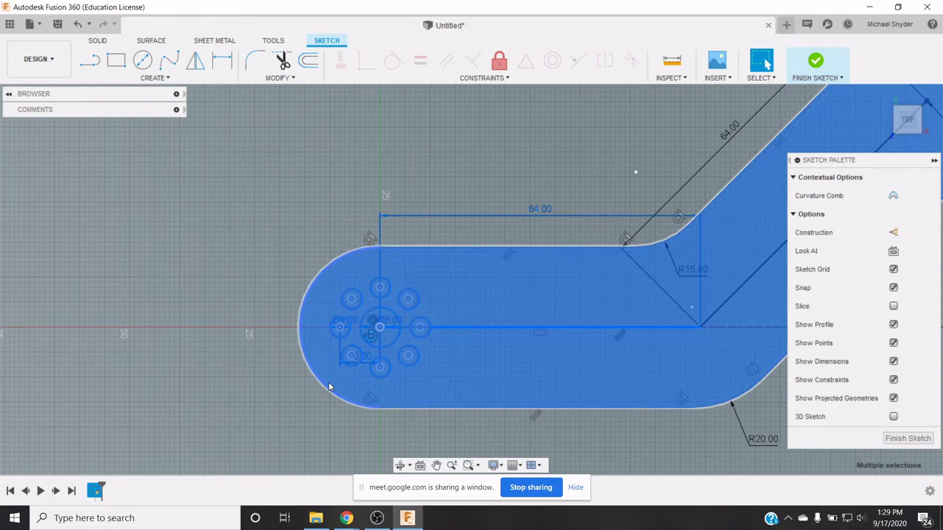
left_click(426, 162)
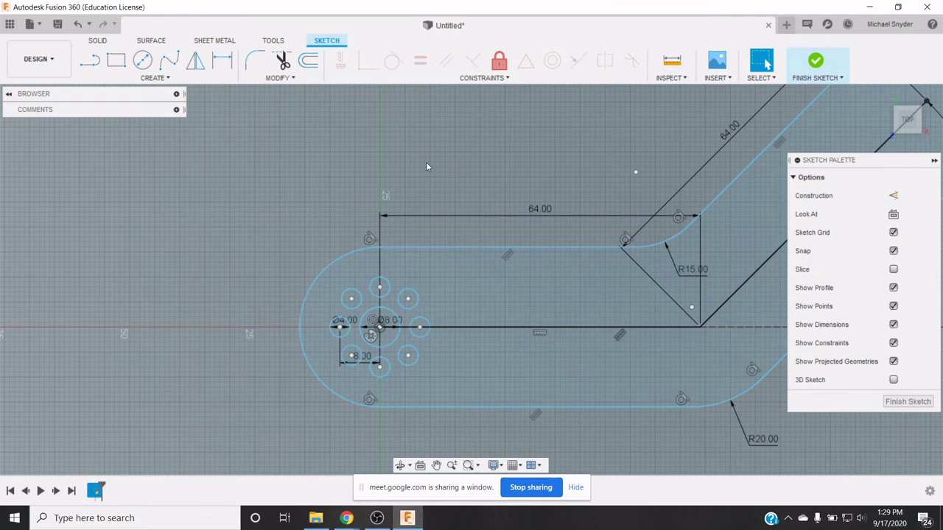
Create a horizontal rectangular pattern of the 8 mm circle and its eight surrounding 4 mm circles, with quantity 3 over a 64 mm extent.
mouse_move(463, 272)
left_mouse_down()
mouse_move(420, 289)
mouse_move(375, 350)
mouse_move(330, 379)
left_mouse_up()
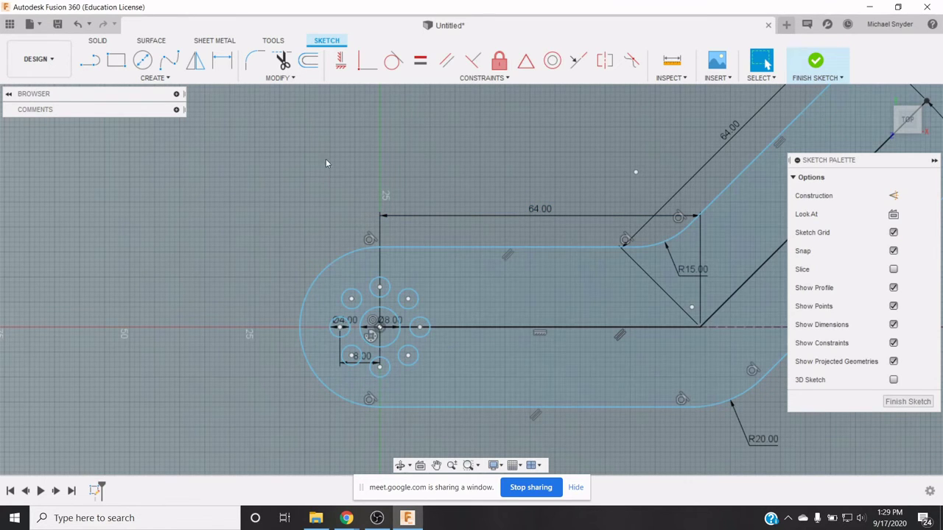
left_click(154, 78)
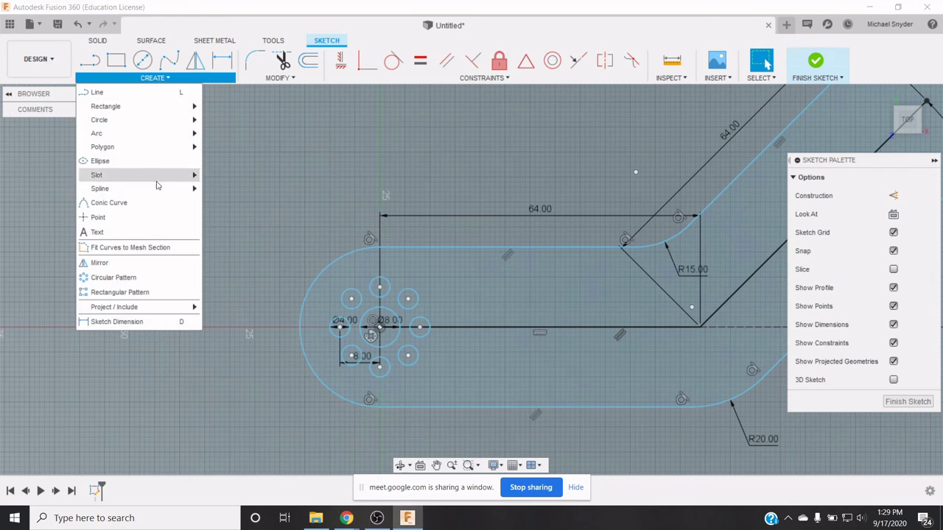
left_click(129, 292)
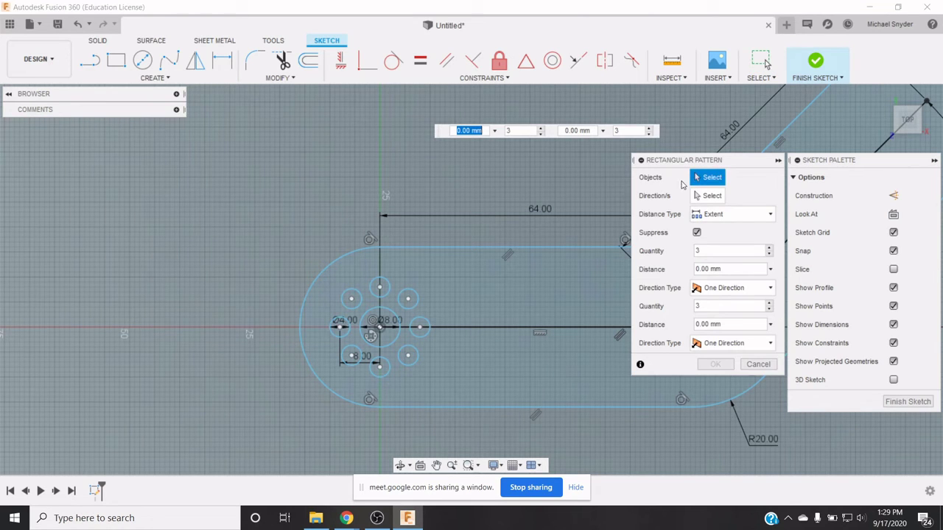
left_click(408, 297)
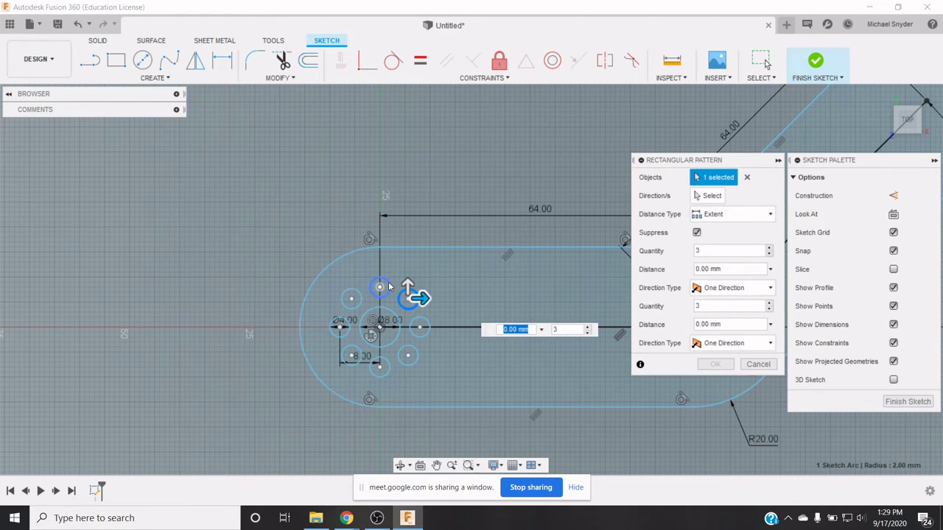
left_click(379, 288)
left_click(352, 299)
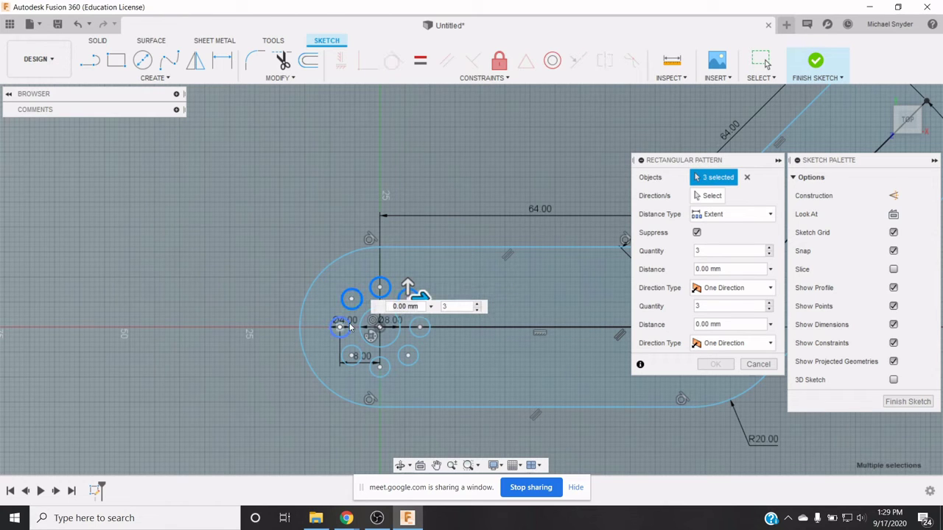
left_click(339, 327)
left_click(355, 355)
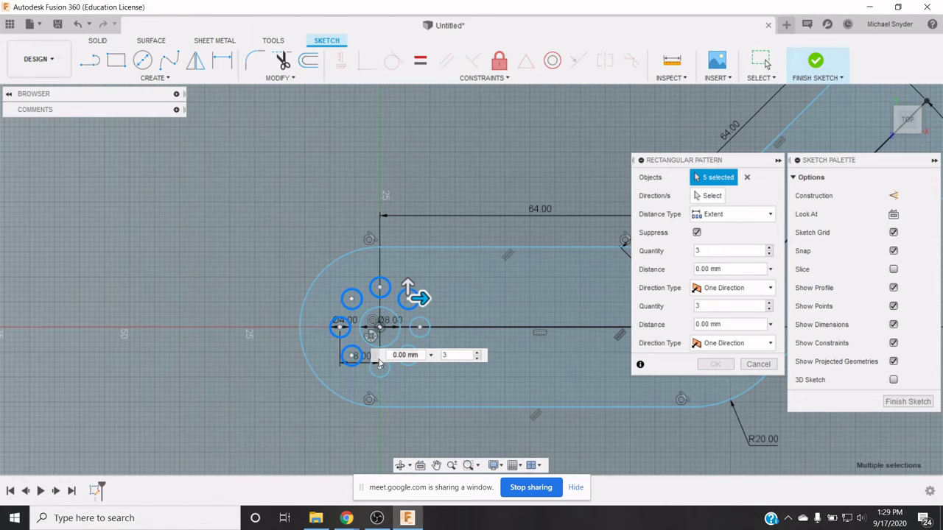
left_click(389, 374)
left_click(408, 356)
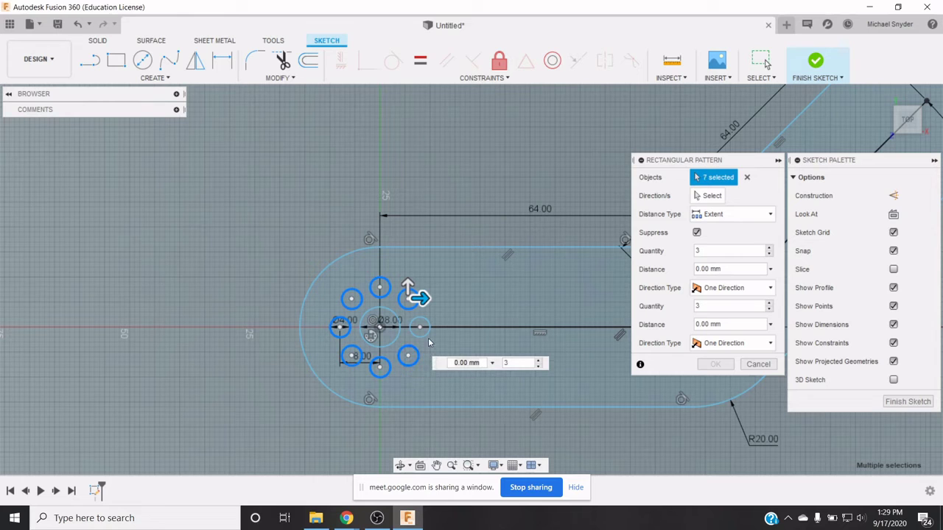
left_click(419, 326)
left_click(395, 343)
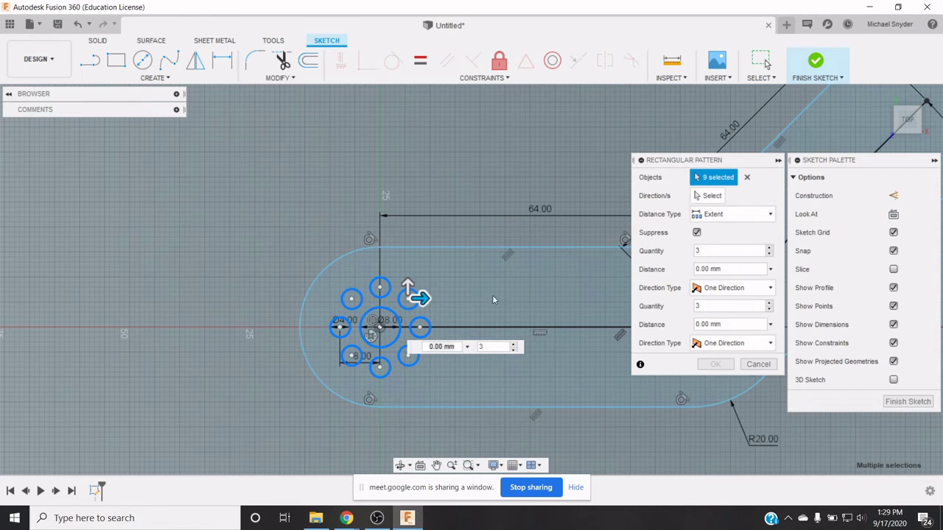
left_click_drag(421, 297, 583, 297)
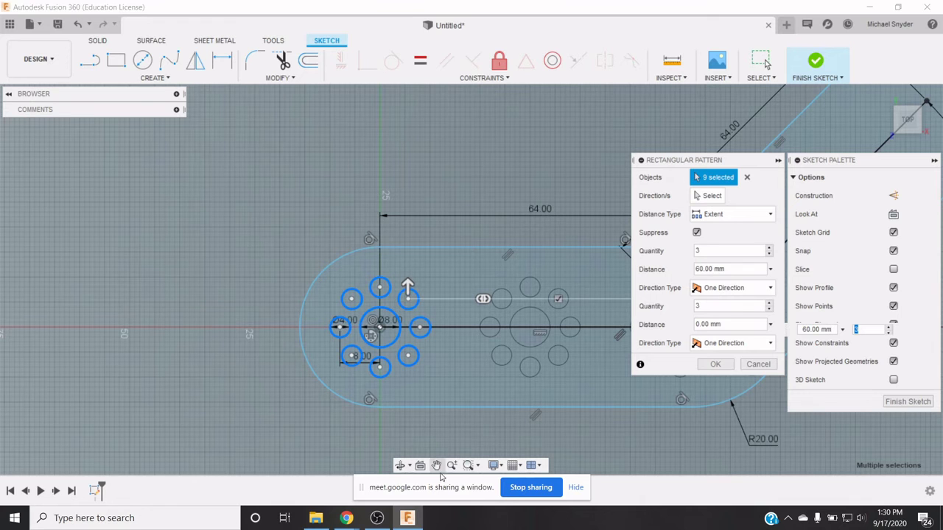
left_click(436, 467)
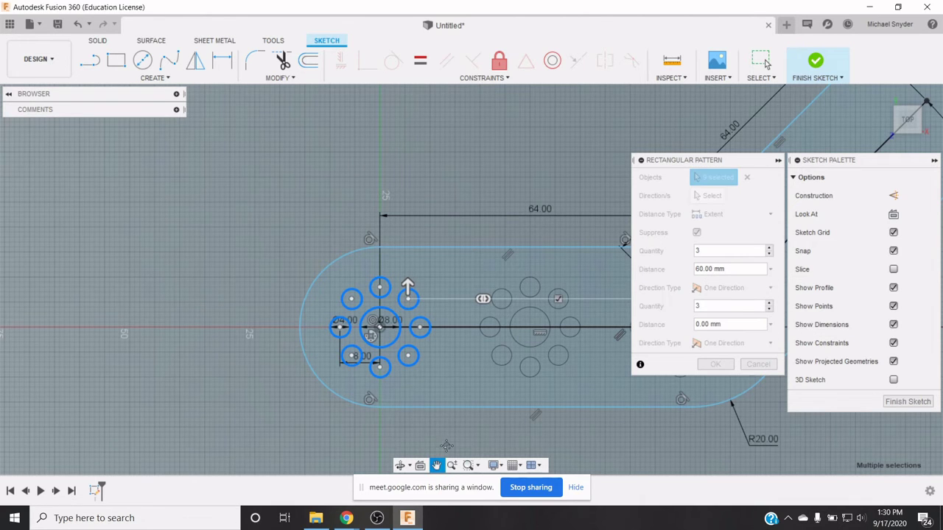
left_click_drag(460, 428, 334, 413)
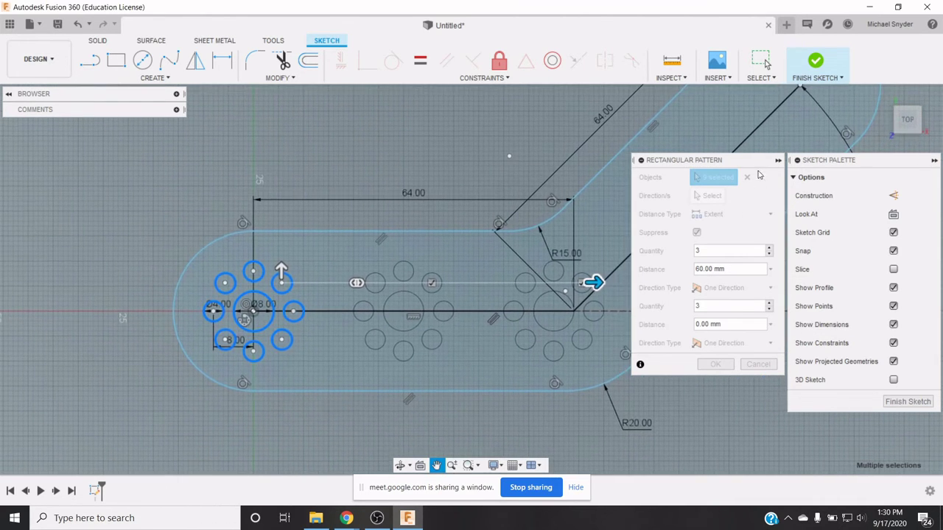
left_click_drag(594, 327, 498, 332)
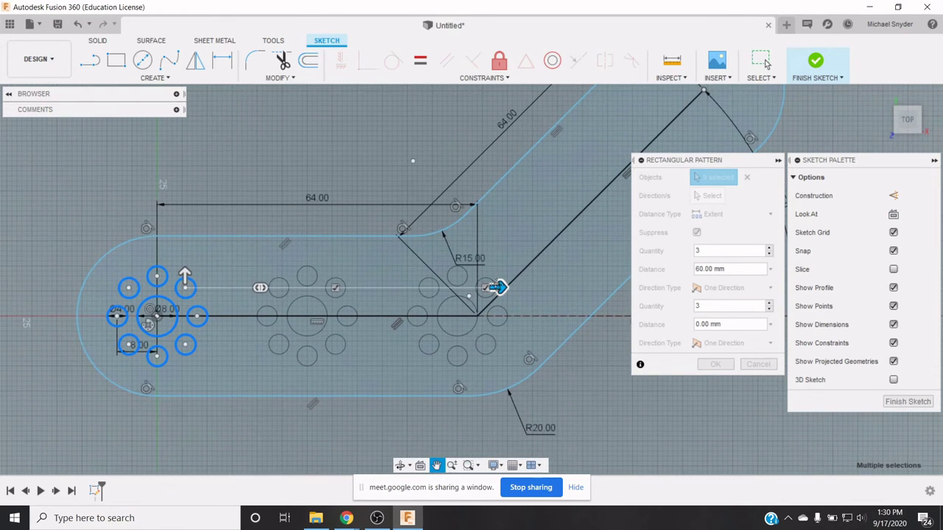
key("Escape")
left_click_drag(499, 289, 519, 287)
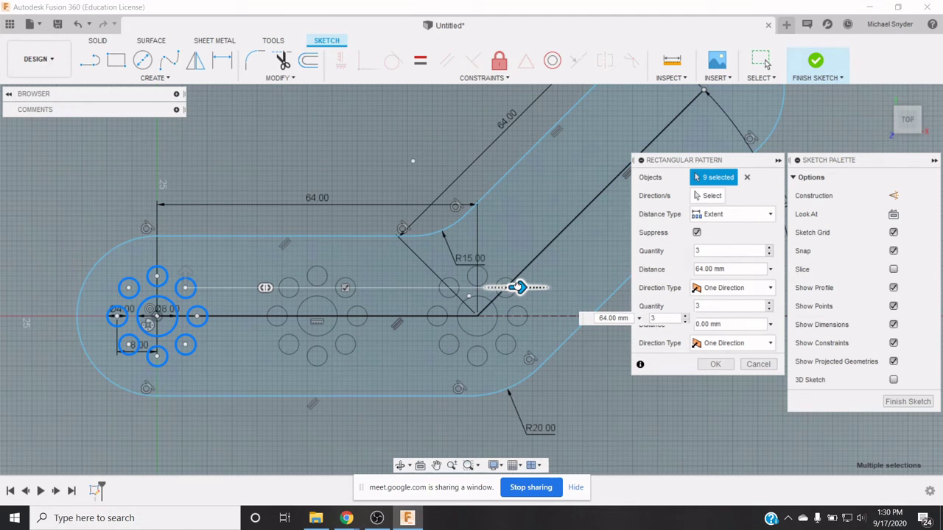
key("Tab")
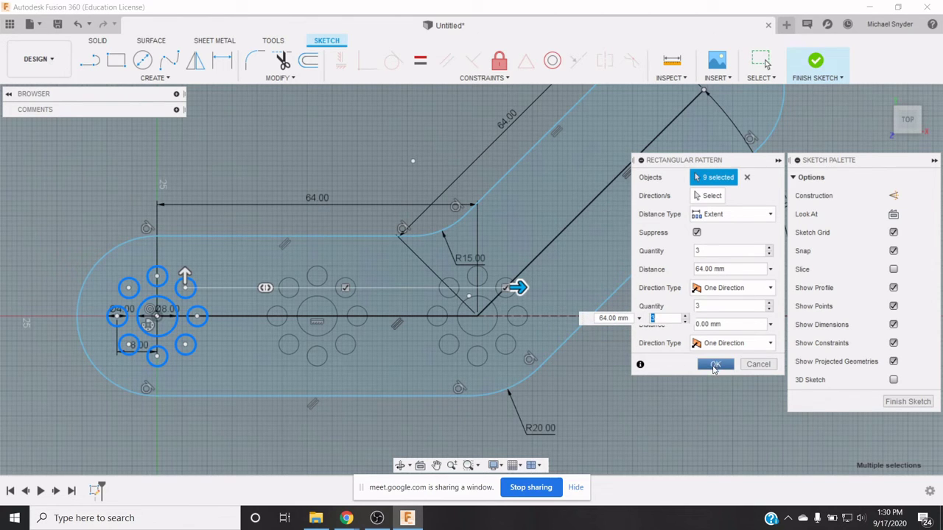
left_click(715, 365)
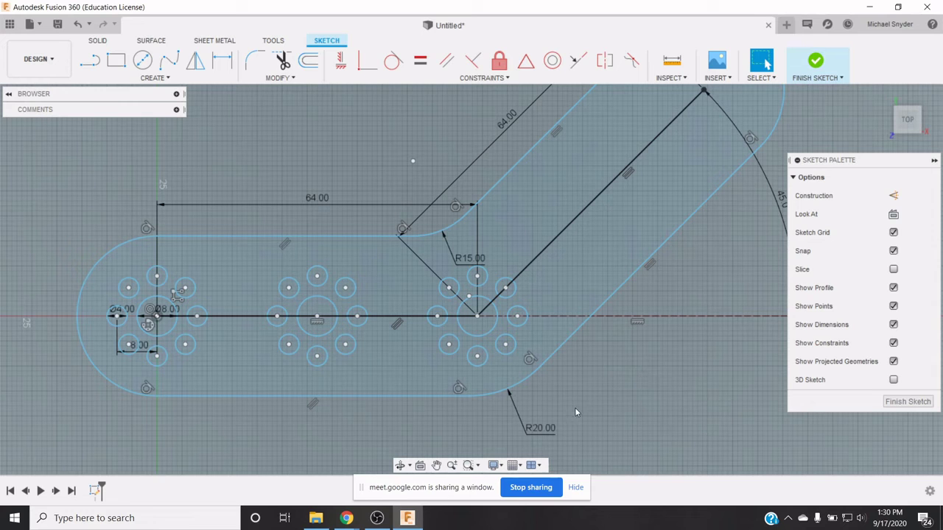
Create a rectangular pattern of the nine circles at the bend along the angled centreline, with quantity 3 over a 64 mm extent.
left_click(436, 465)
mouse_move(696, 324)
left_mouse_down()
mouse_move(635, 372)
mouse_move(615, 368)
left_mouse_up()
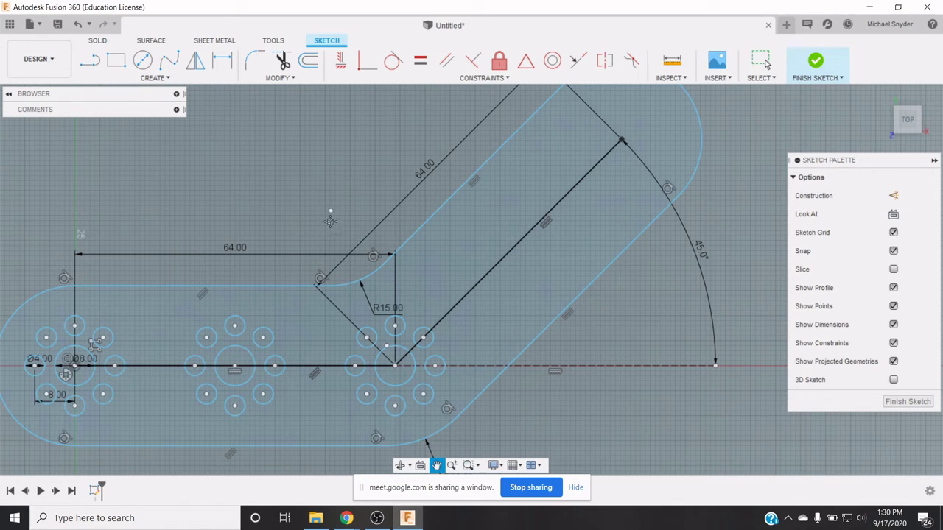
key("Escape")
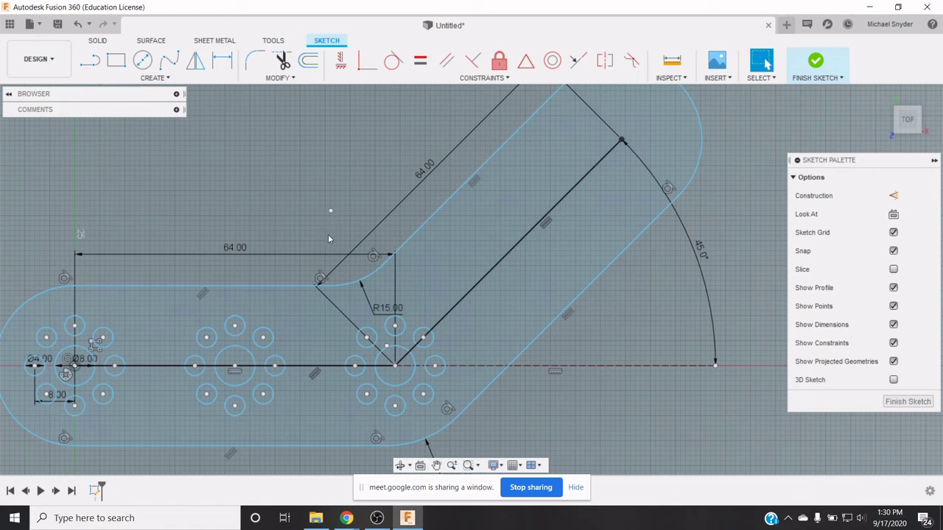
left_click(165, 79)
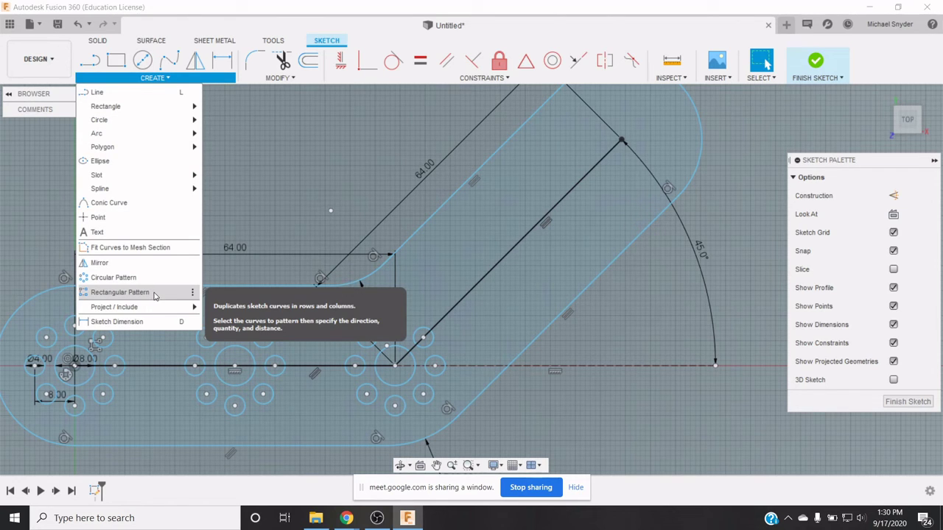
left_click(155, 293)
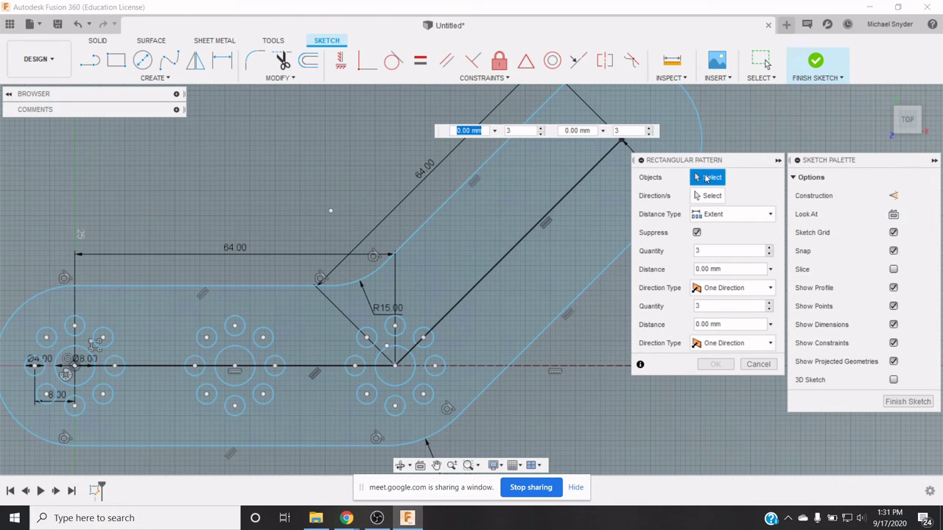
left_click(432, 397)
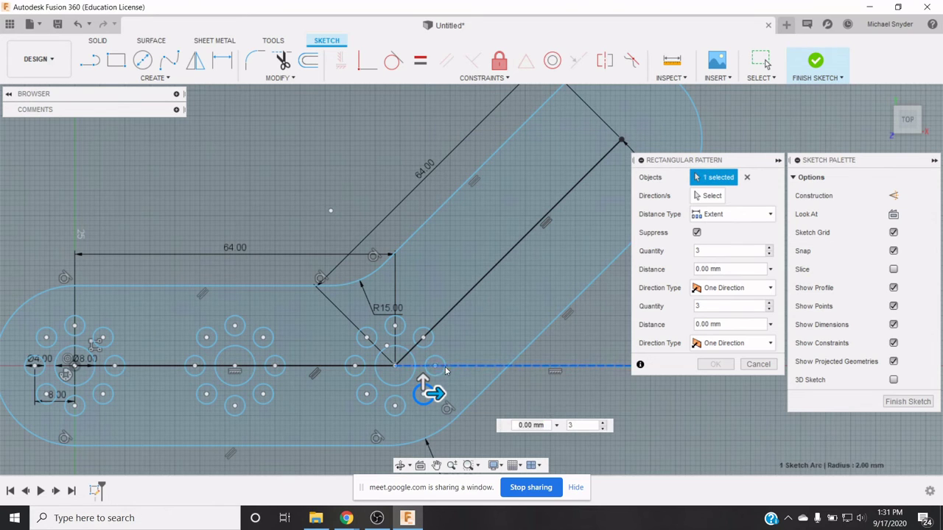
left_click(437, 365)
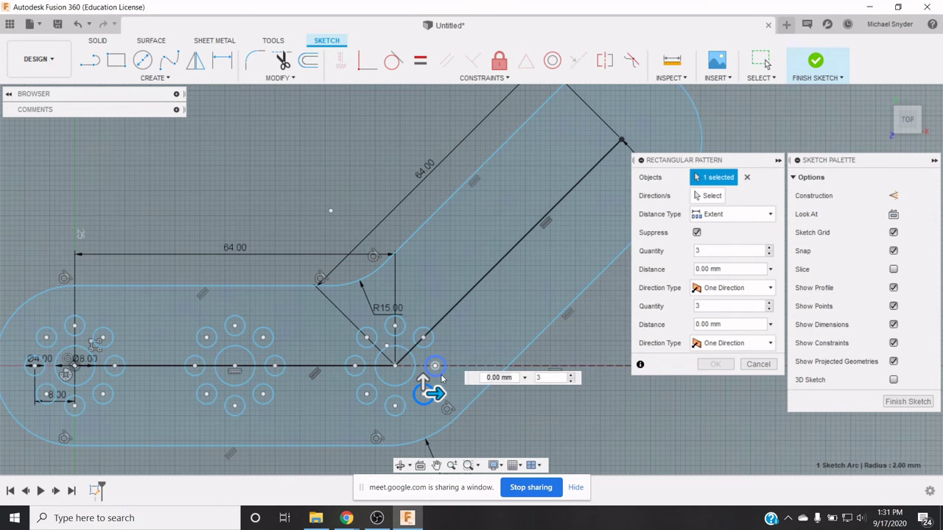
left_click(423, 337)
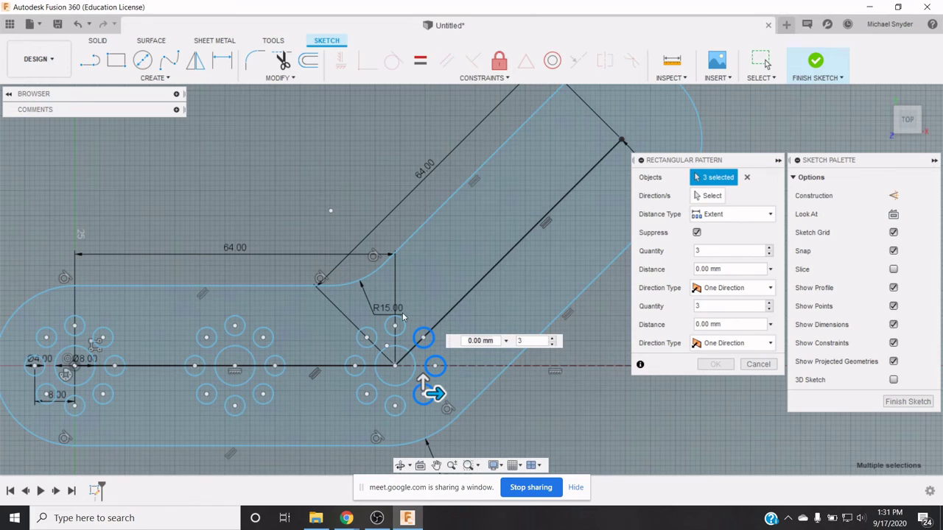
left_click(395, 325)
left_click(366, 337)
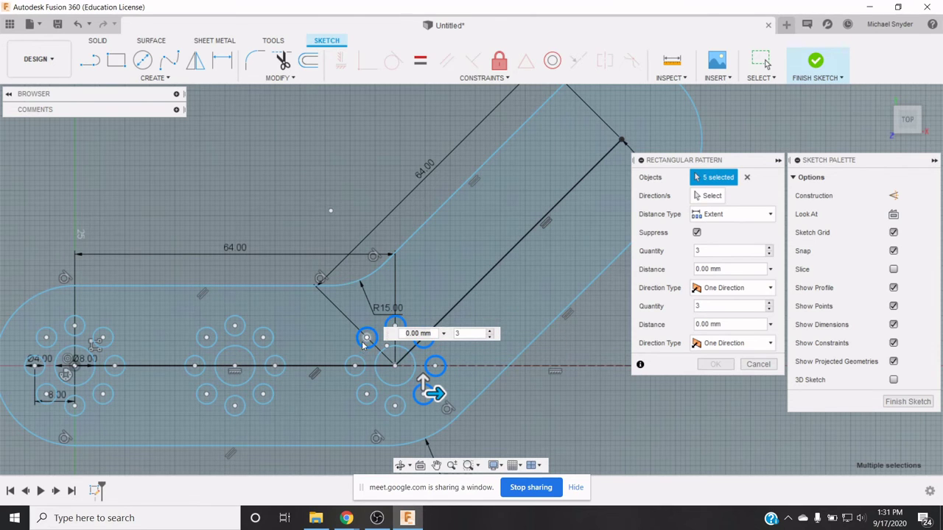
left_click(353, 364)
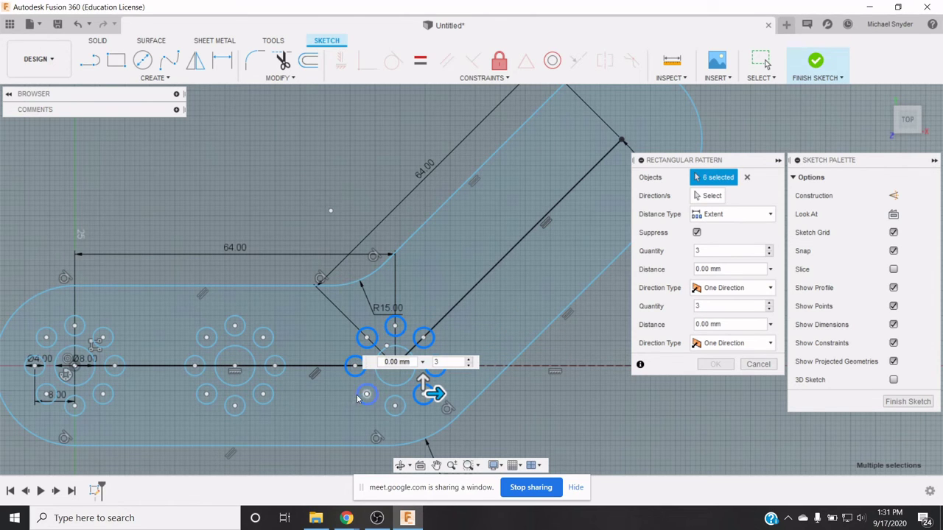
left_click(367, 394)
left_click(390, 417)
left_click(389, 383)
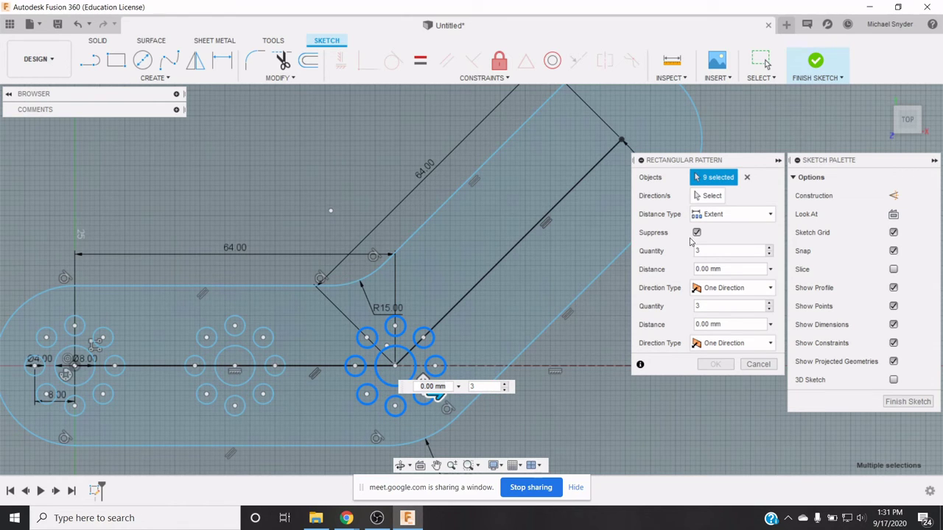
left_click(709, 198)
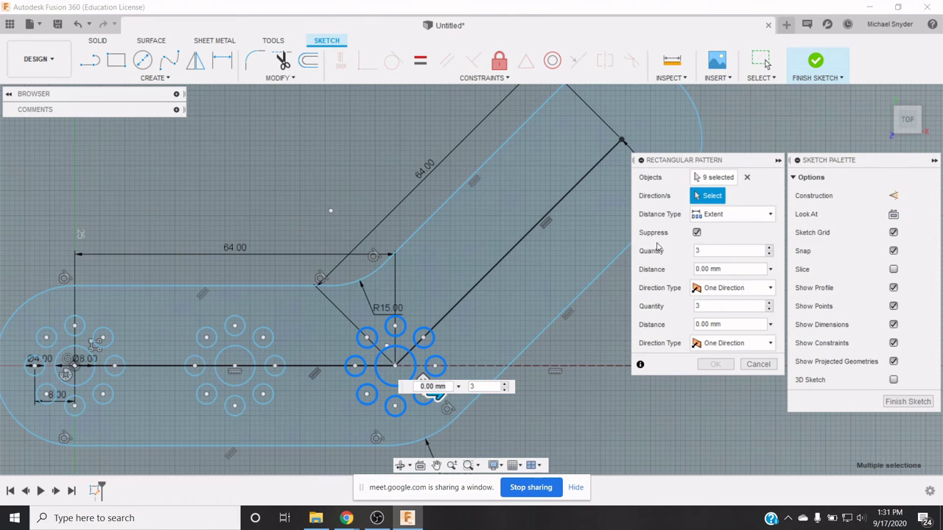
left_click(492, 269)
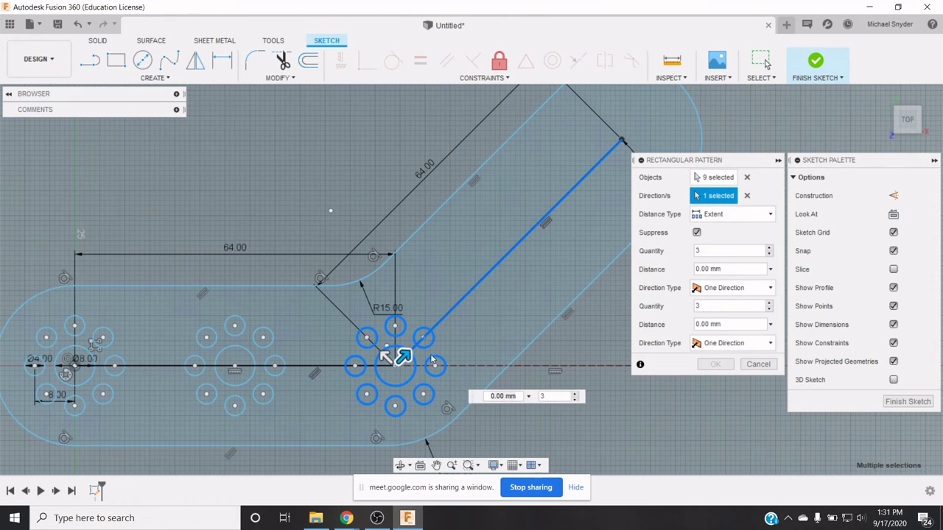
left_click_drag(403, 355, 621, 123)
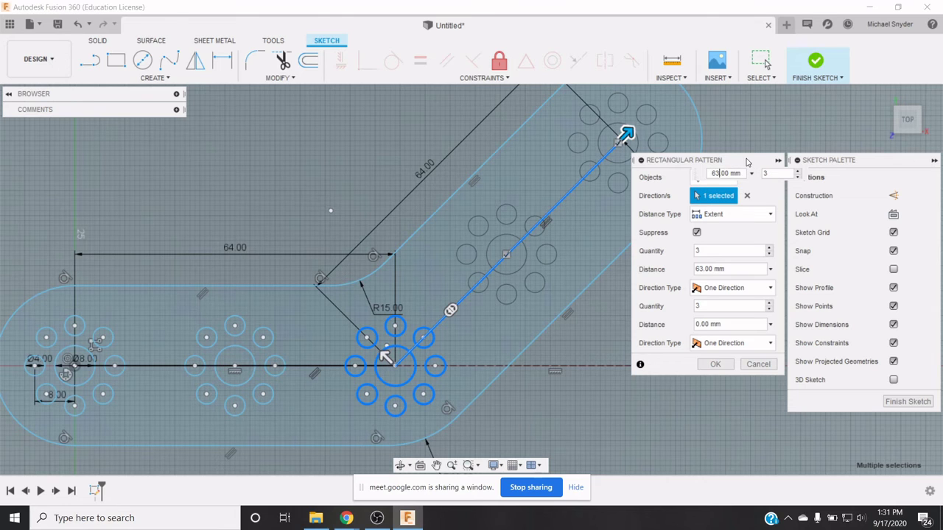
key("BackSpace")
type("4")
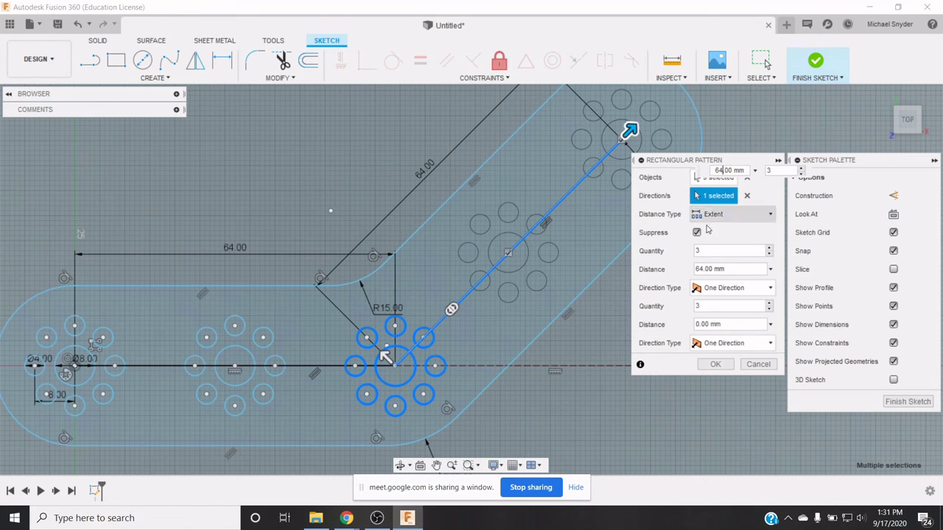
left_click(716, 364)
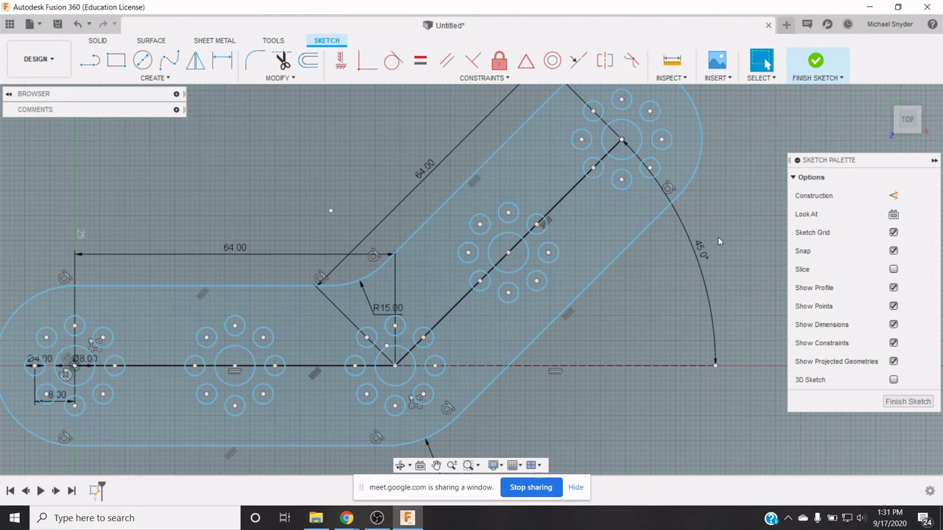
Delete the angled and horizontal centrelines running through the hole groups.
left_click(565, 198)
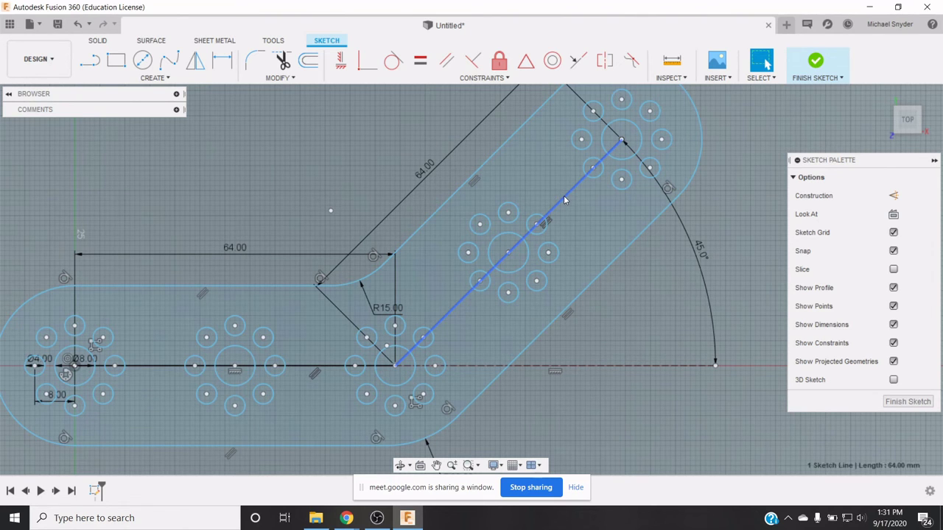
key("Delete")
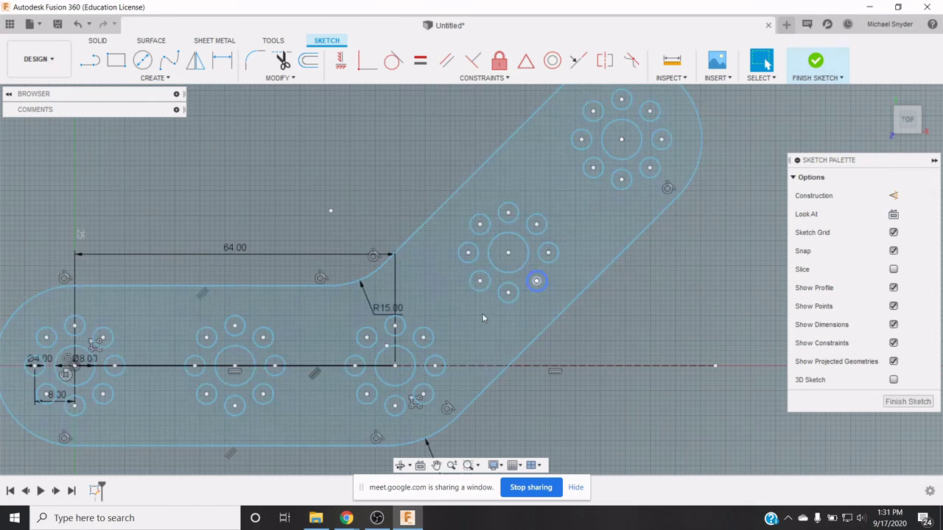
left_click(317, 366)
key("Delete")
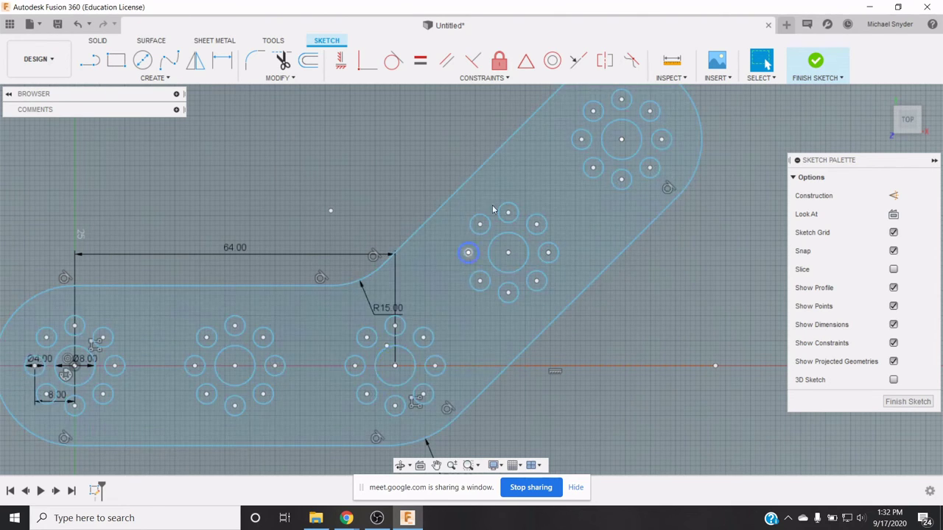
Finish the sketch, extrude the bracket profile around the holes 2 mm as a new body, and show it in the home view.
left_click(908, 401)
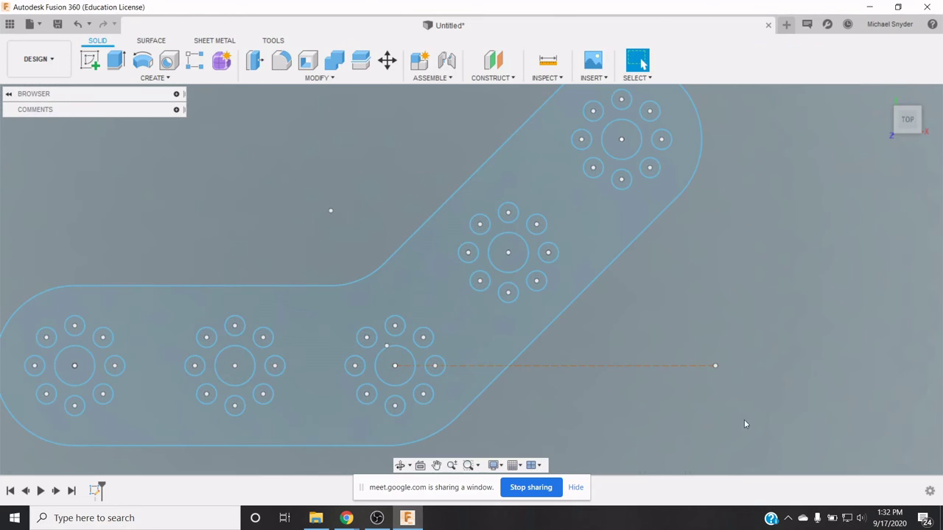
left_click(116, 61)
left_click(515, 330)
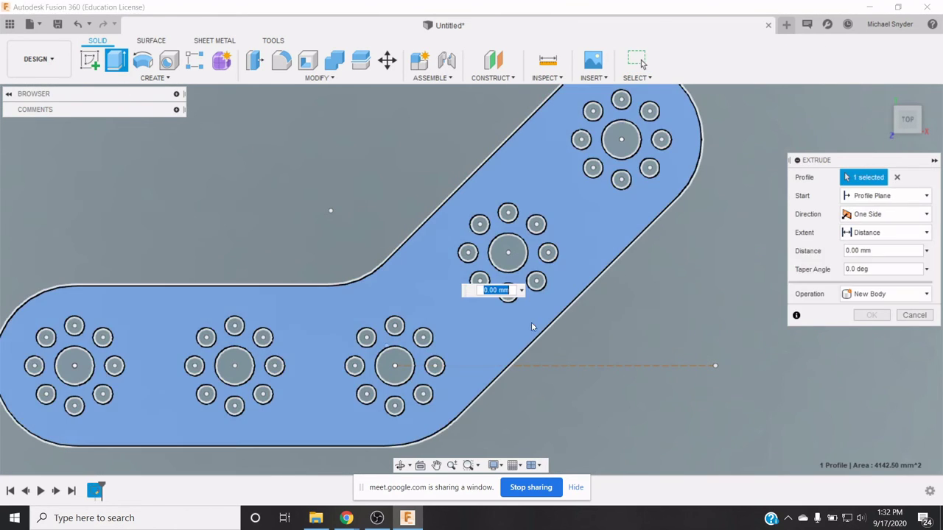
type("2")
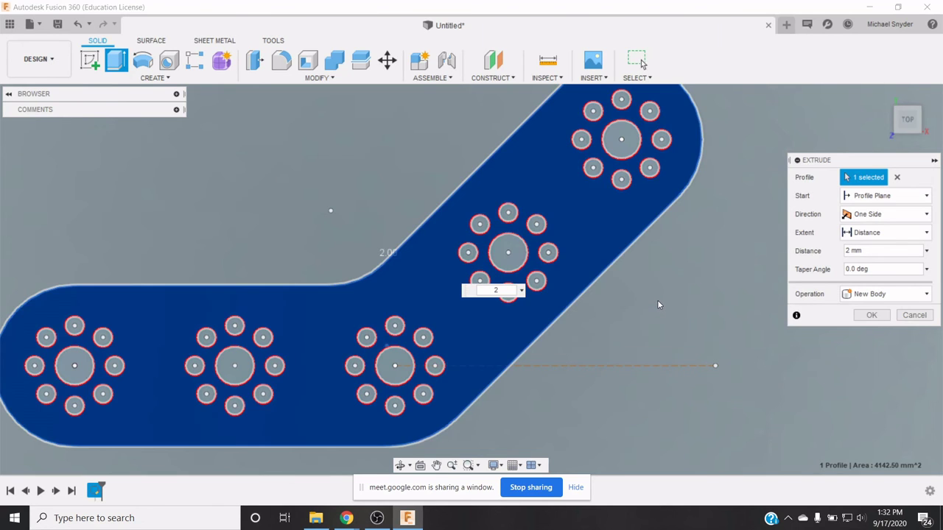
key("Return")
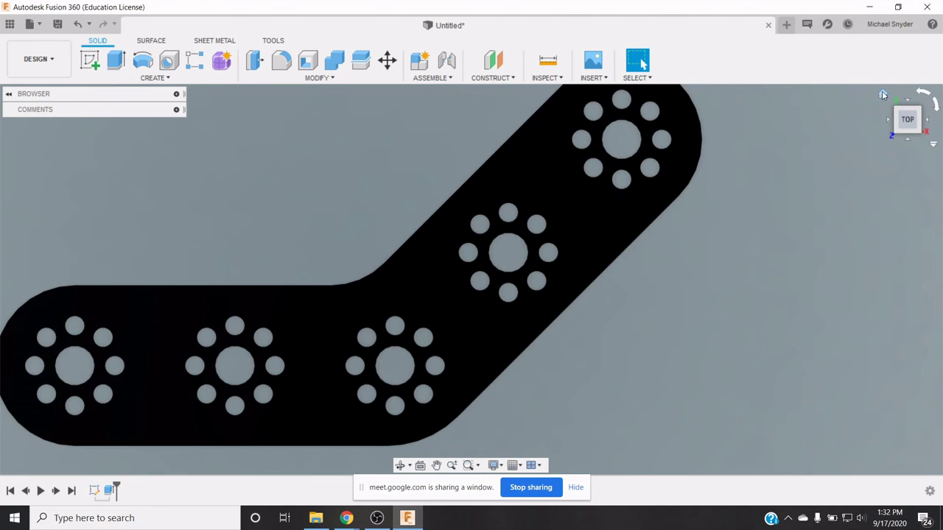
left_click(882, 95)
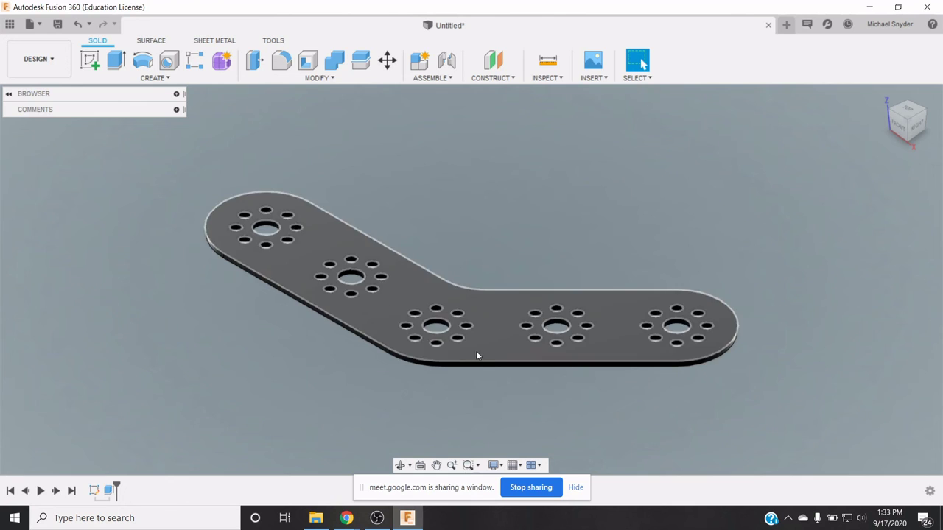
Save the design as "45 angled flat bracket" in My First Project.
left_click(58, 25)
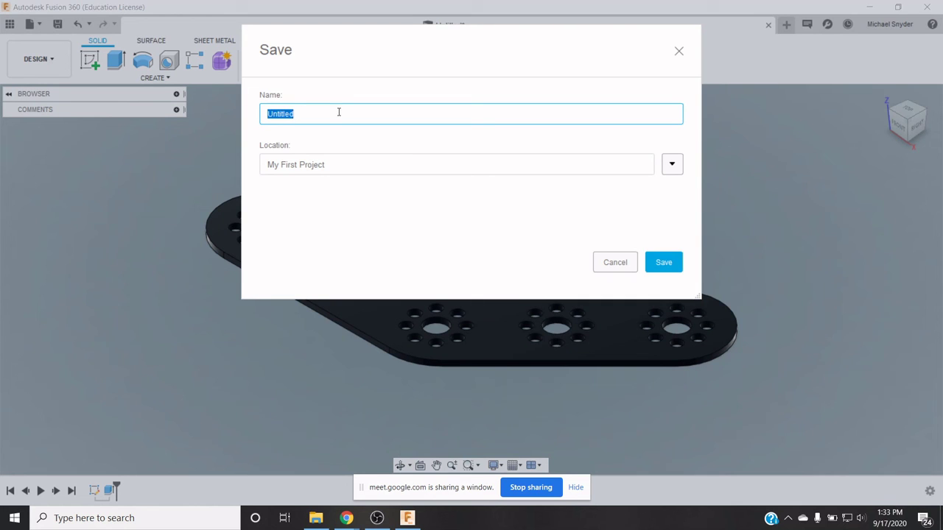
type("A")
key("BackSpace")
type("45 angled flat bracket")
left_click(663, 265)
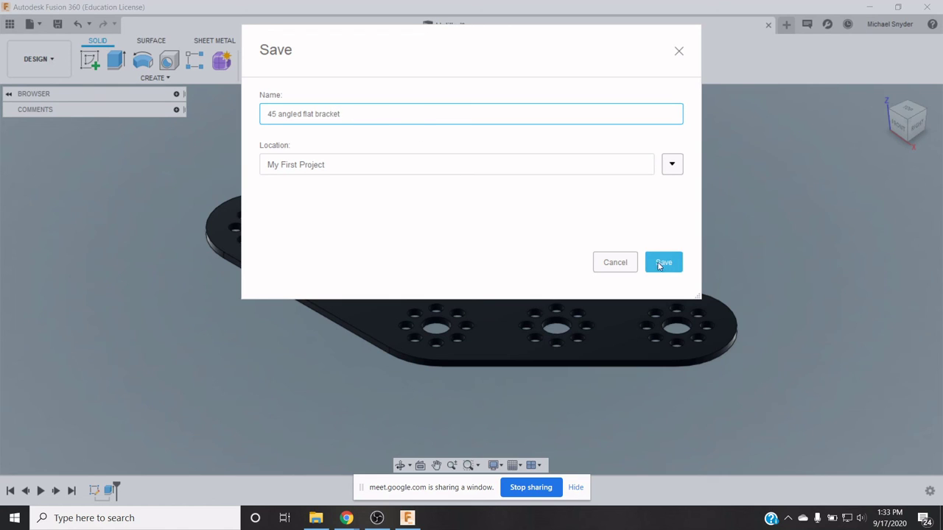